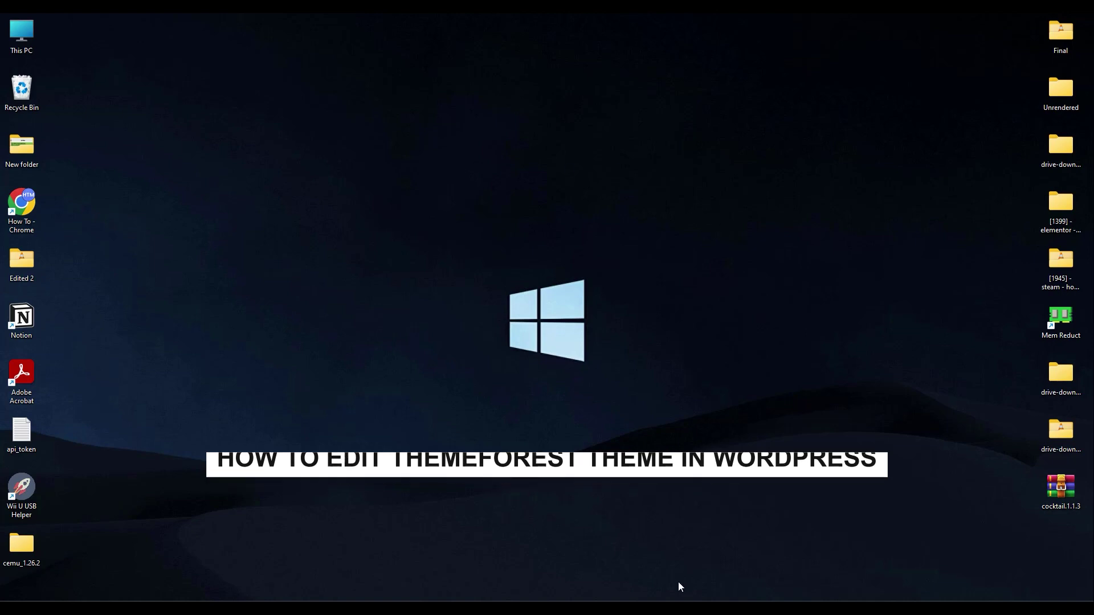
Restore the Chrome window to show the HowToMentor WordPress dashboard
{"action": "left_click", "coordinate": [678, 607]}
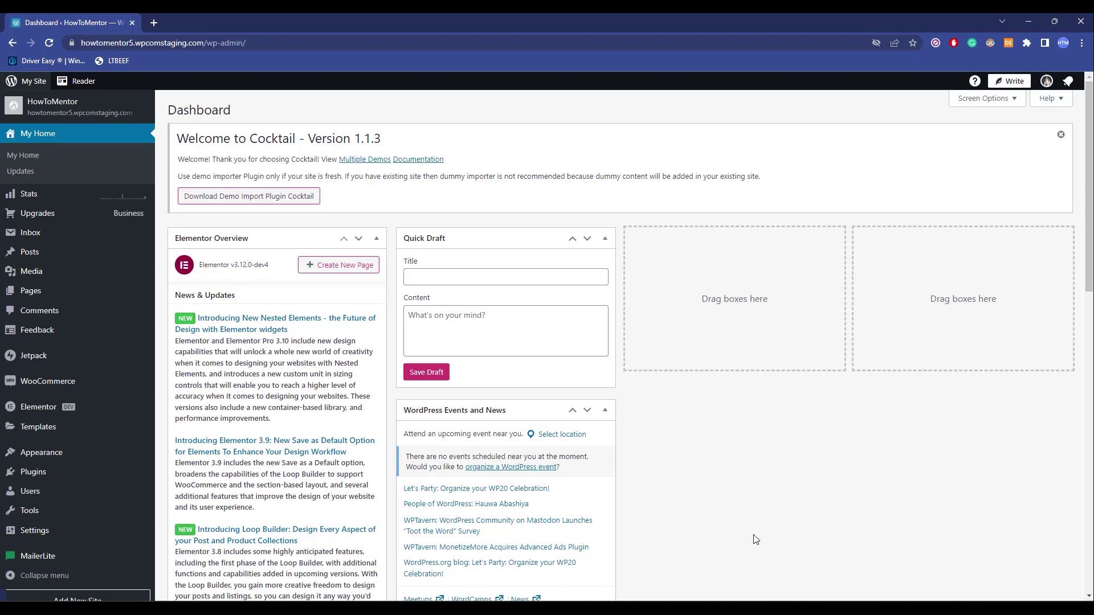
Load the Customizer through Appearance > Additional CSS
{"action": "mouse_move", "coordinate": [40, 459]}
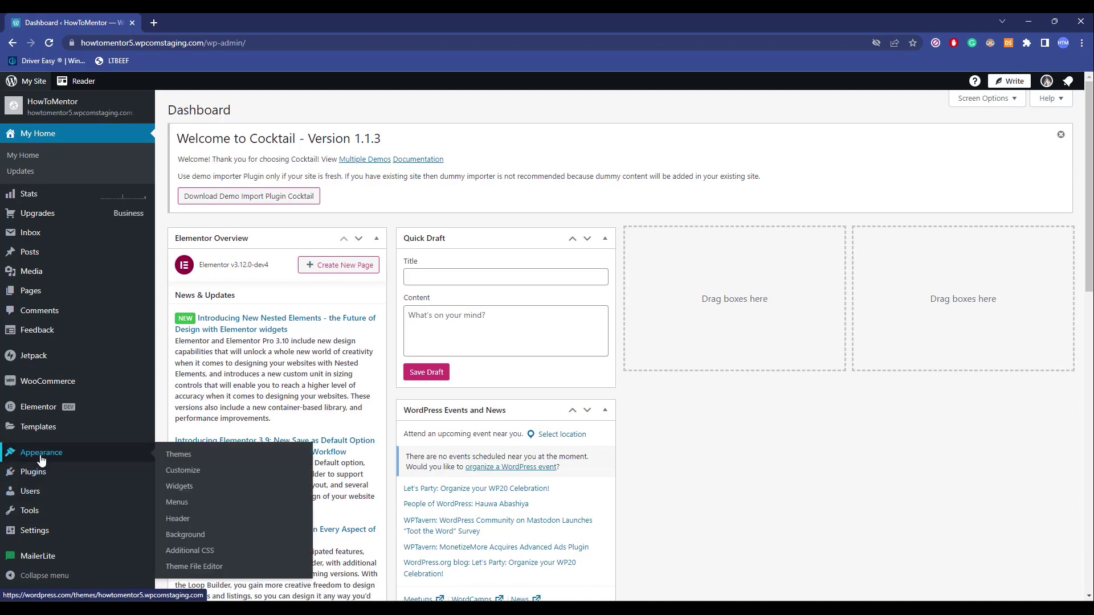
{"action": "left_click", "coordinate": [216, 551]}
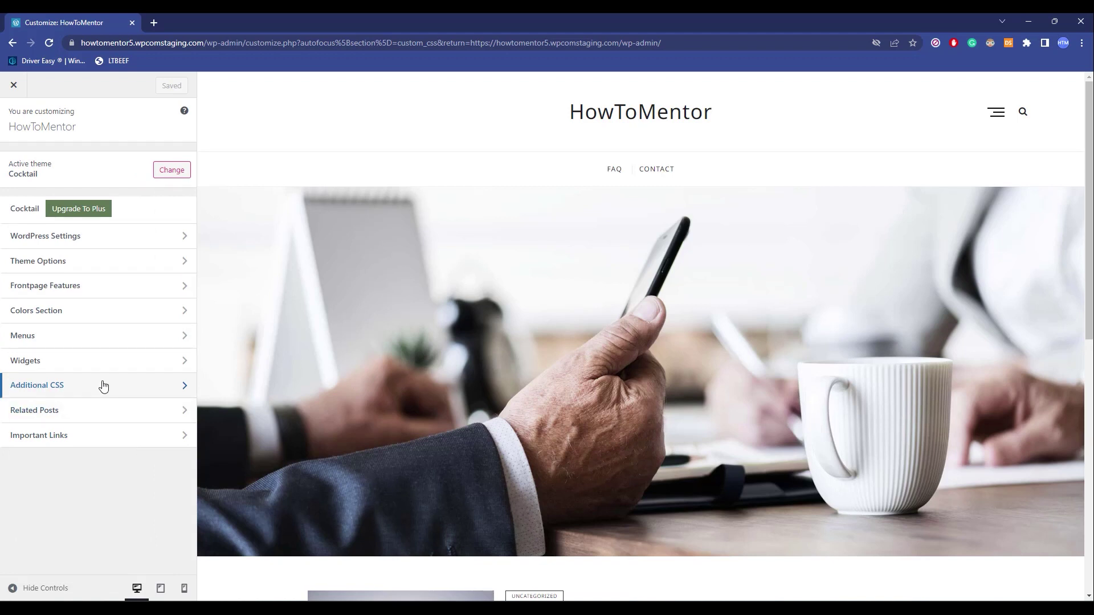
Check the empty Additional CSS panel, then return to the main Customizer list
{"action": "left_click", "coordinate": [104, 386]}
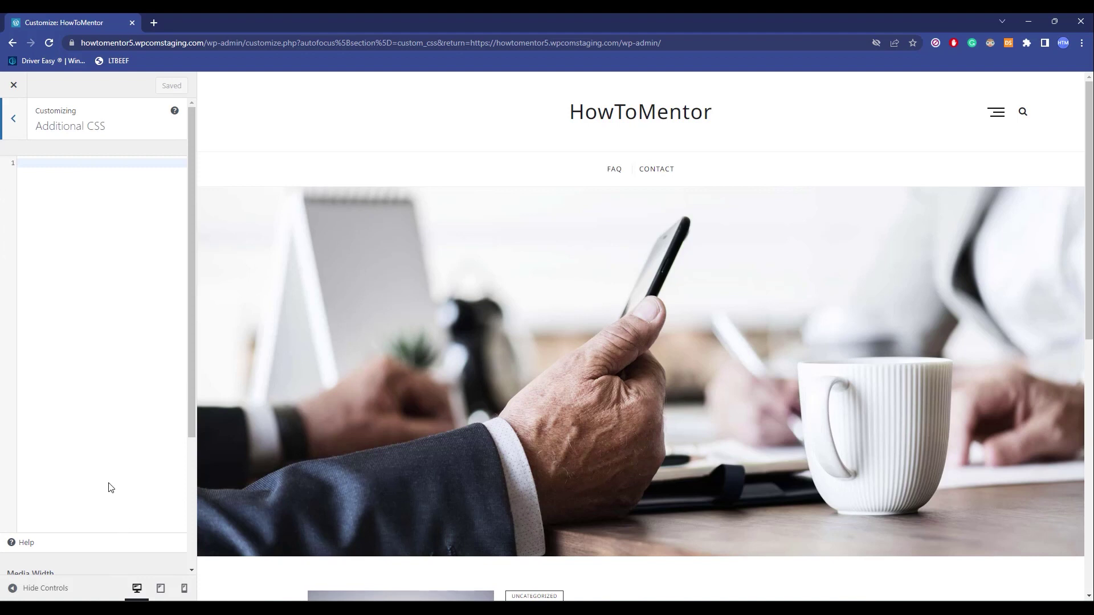
{"action": "left_click", "coordinate": [14, 119]}
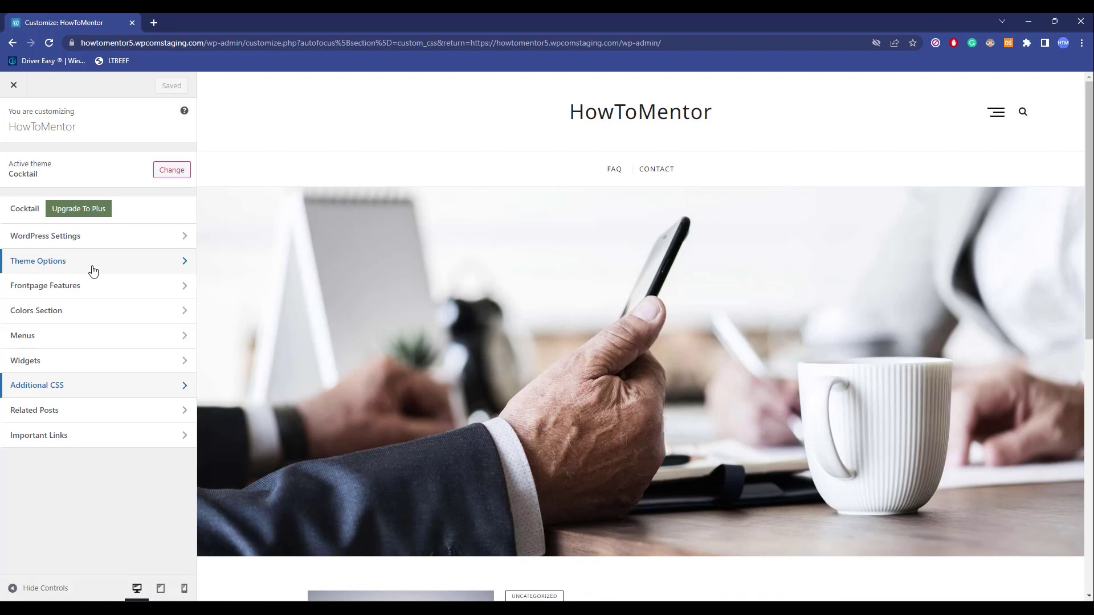
Review the Header Media, Background Image and Site Title & Logo settings without changes
{"action": "left_click", "coordinate": [94, 236]}
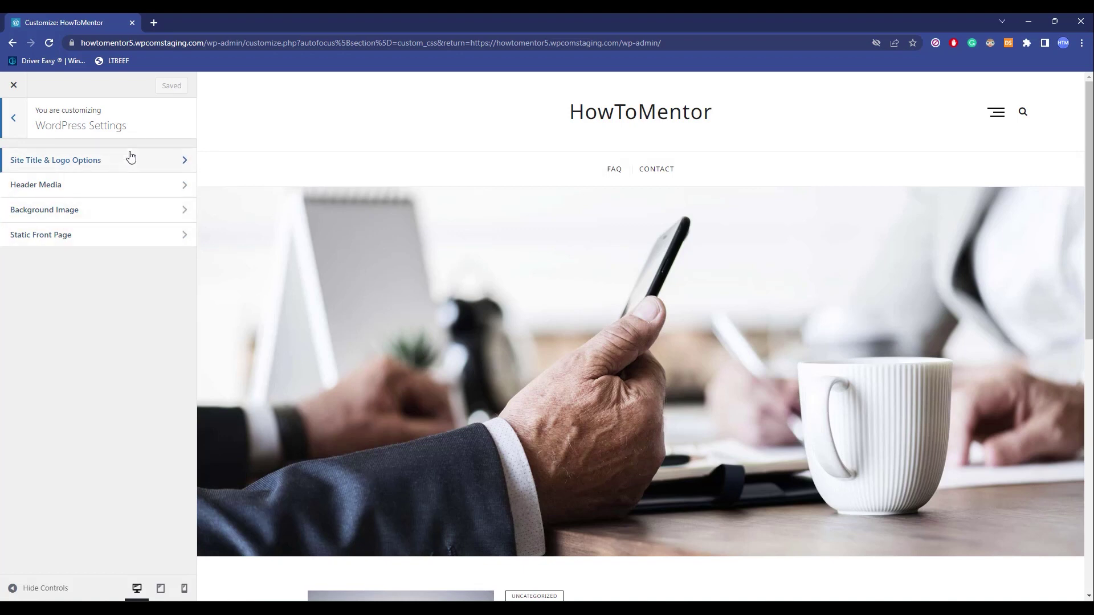
{"action": "left_click", "coordinate": [155, 190]}
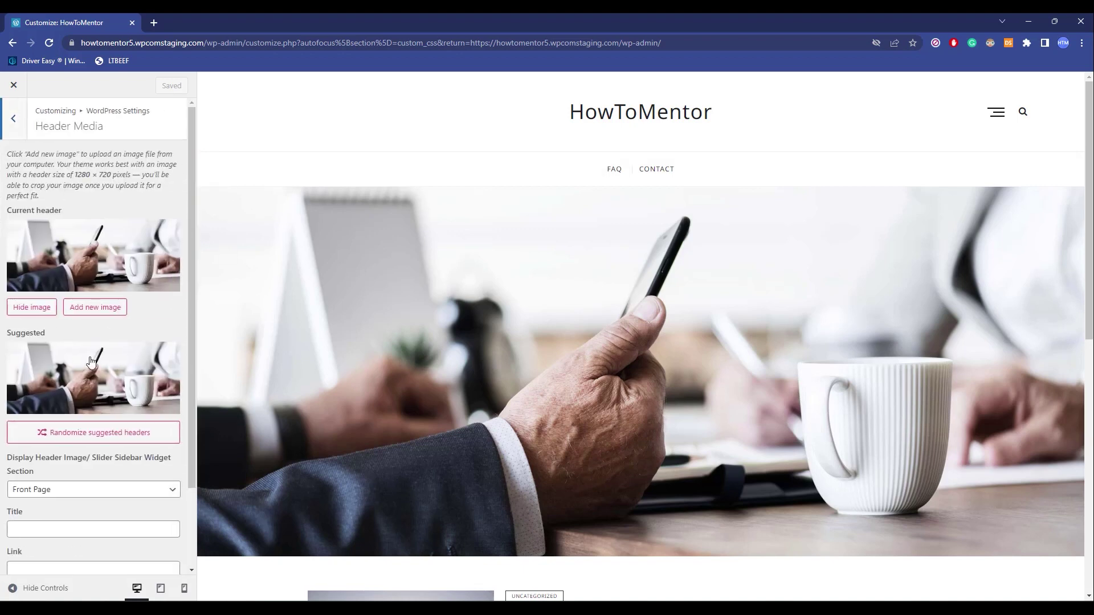
{"action": "scroll", "coordinate": [103, 208], "scroll_direction": "down", "scroll_amount": 2}
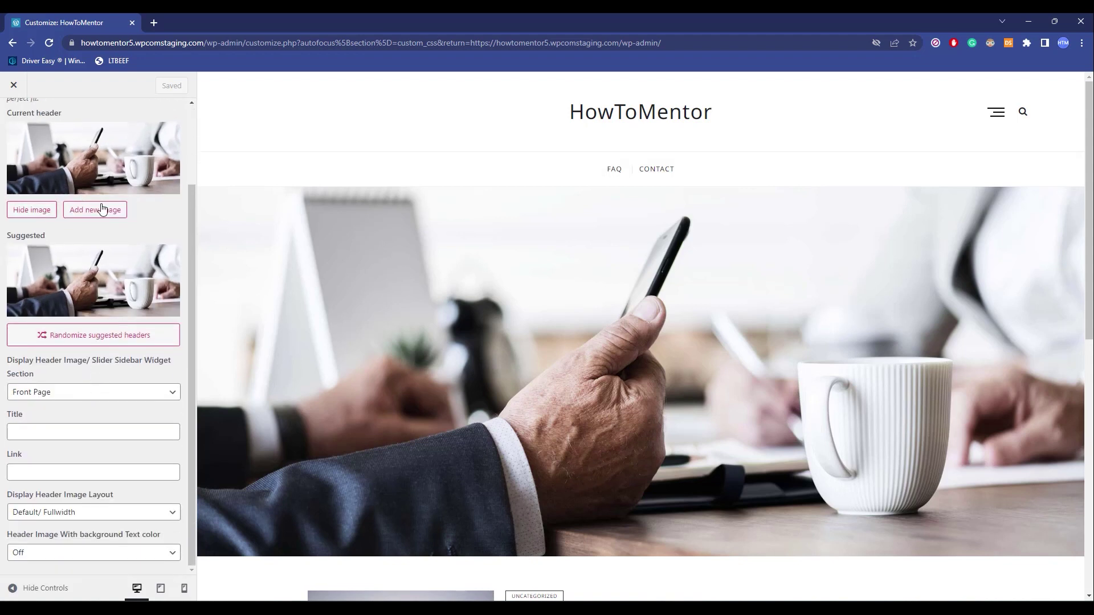
{"action": "scroll", "coordinate": [103, 208], "scroll_direction": "up", "scroll_amount": 2}
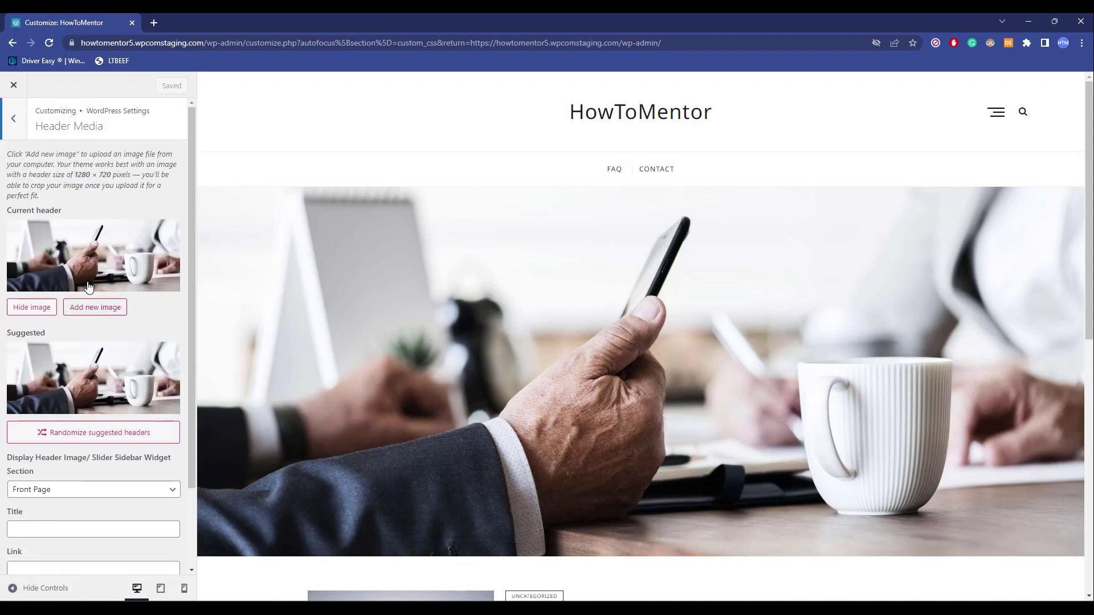
{"action": "left_click", "coordinate": [14, 118]}
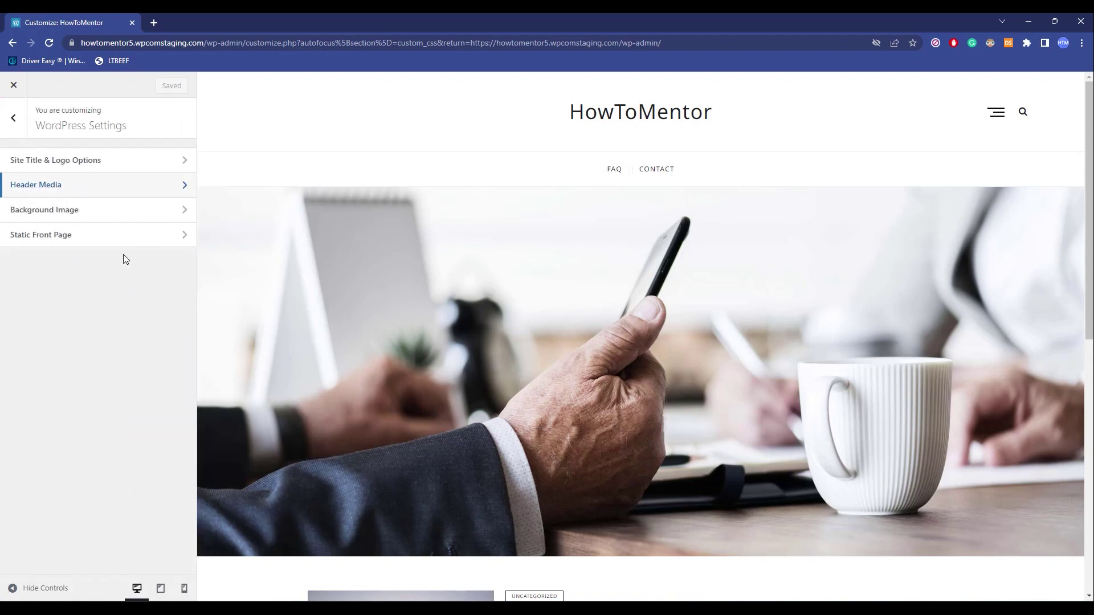
{"action": "left_click", "coordinate": [139, 221]}
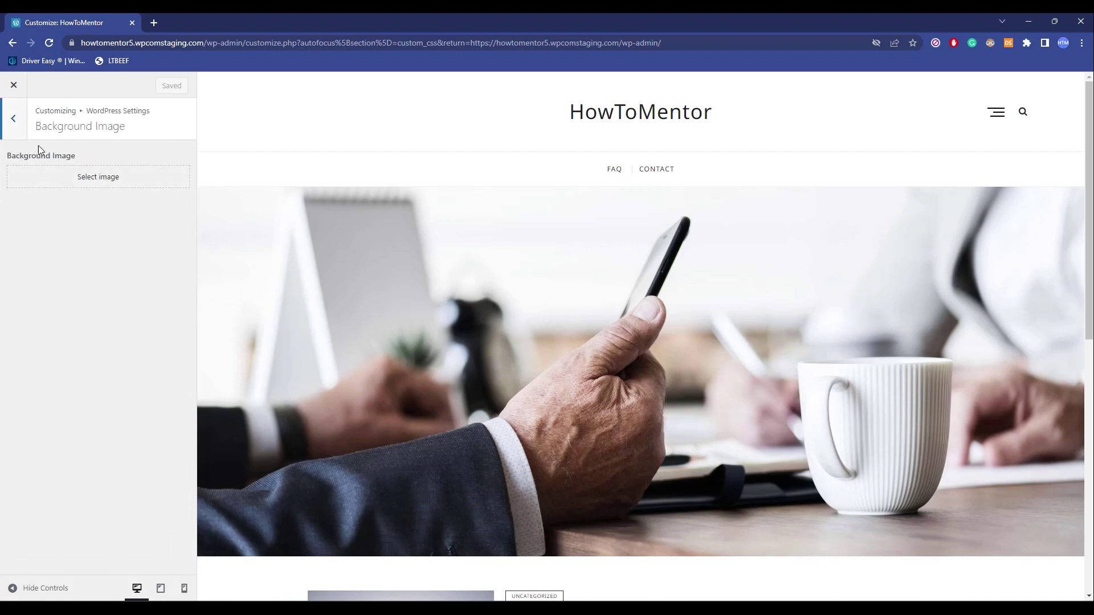
{"action": "left_click", "coordinate": [14, 119]}
{"action": "left_click", "coordinate": [93, 160]}
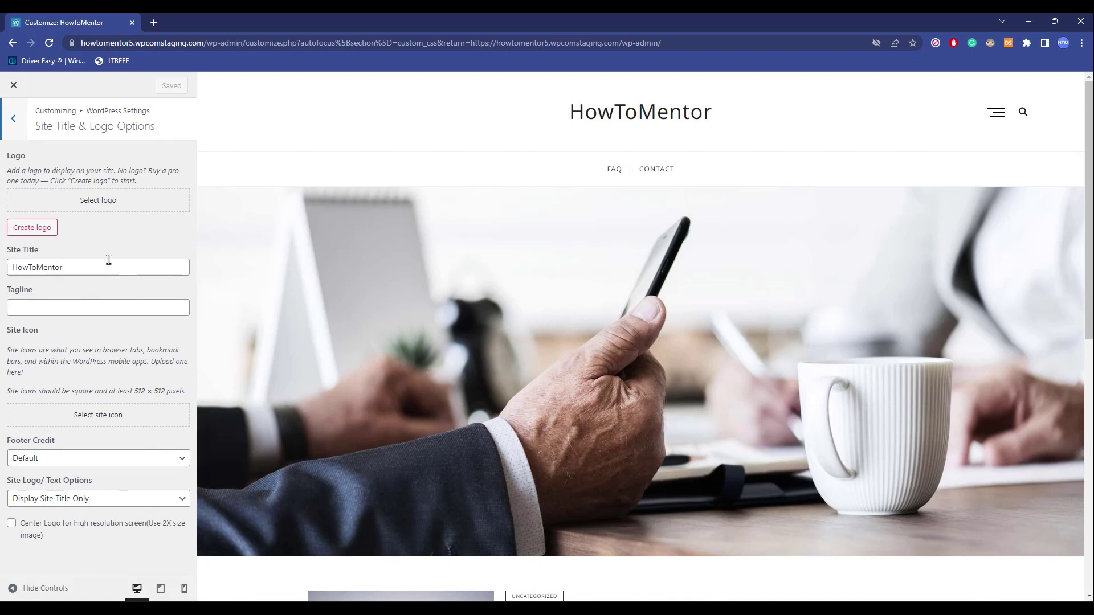
{"action": "left_click", "coordinate": [26, 129]}
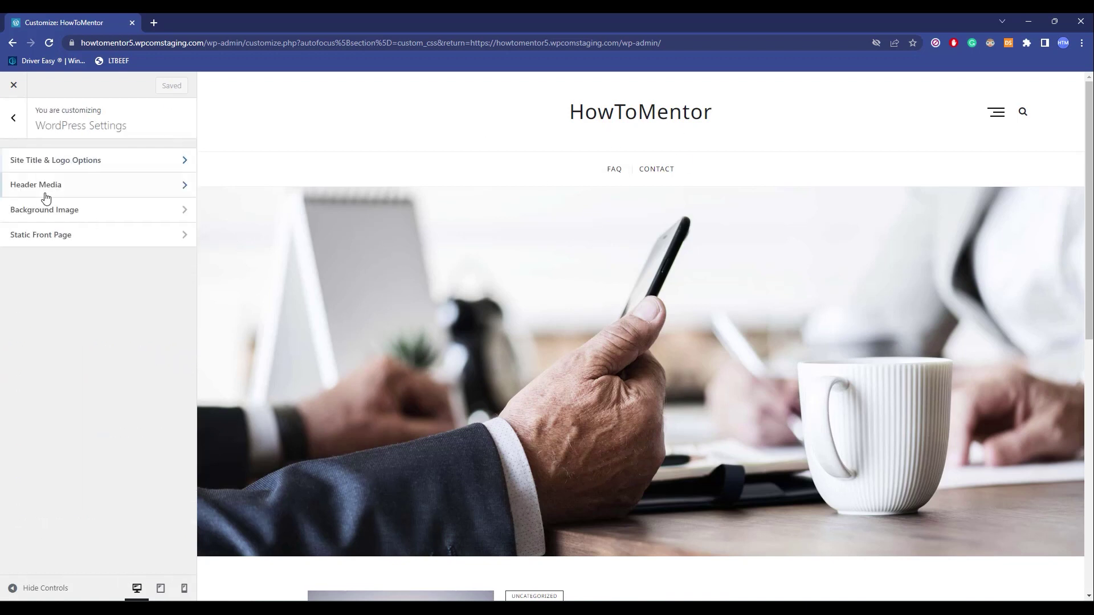
{"action": "left_click", "coordinate": [14, 133]}
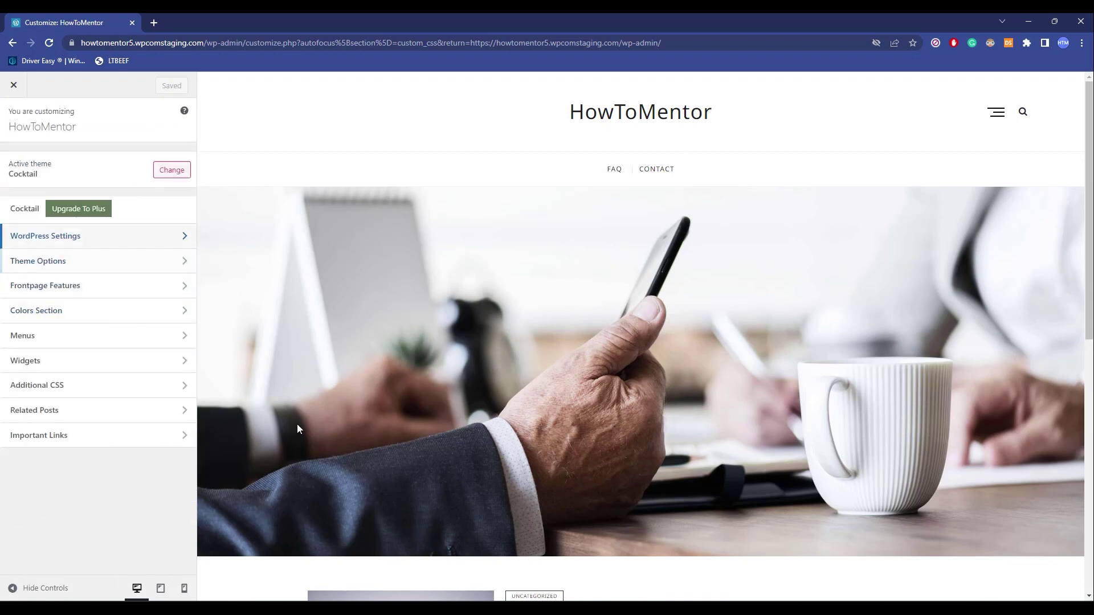
Browse Theme Options' Layout Options, Options and Footer Background Image, leaving them unchanged
{"action": "left_click", "coordinate": [137, 259]}
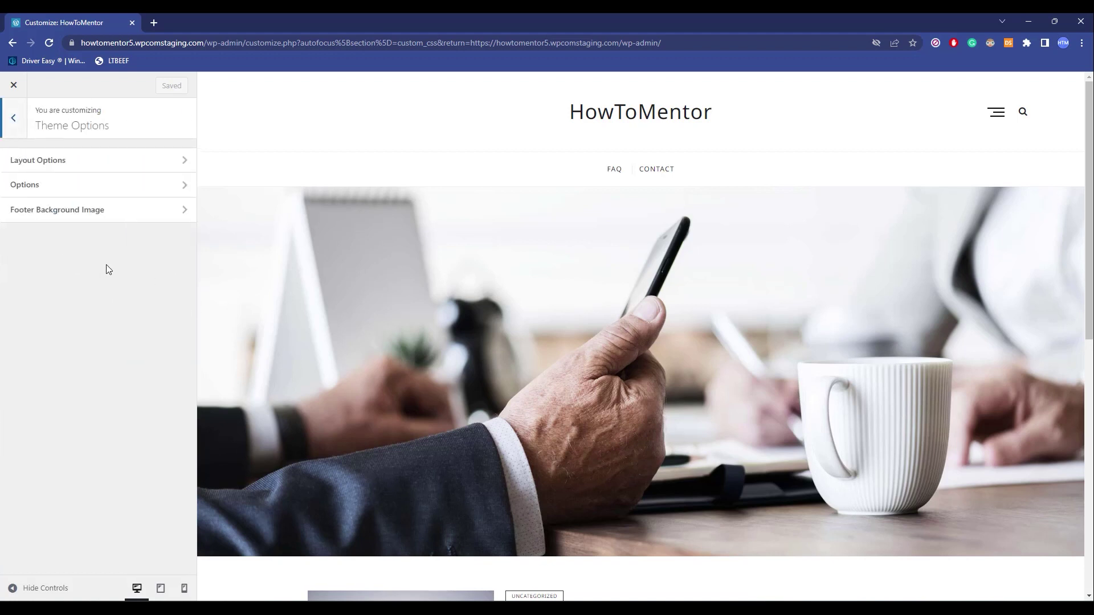
{"action": "left_click", "coordinate": [179, 164]}
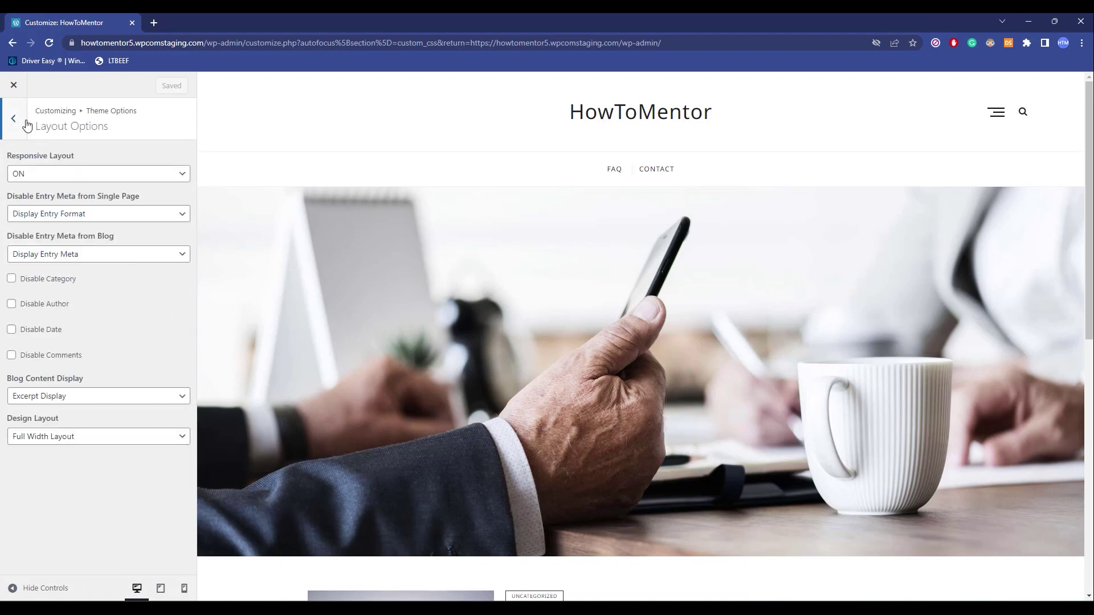
{"action": "left_click", "coordinate": [14, 118]}
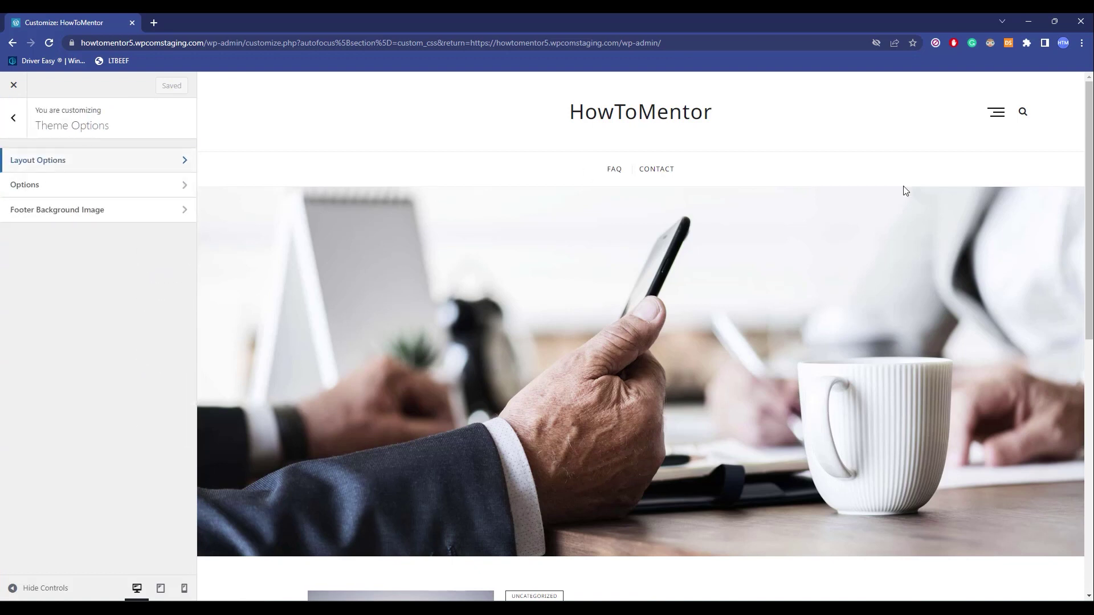
{"action": "left_click", "coordinate": [80, 186]}
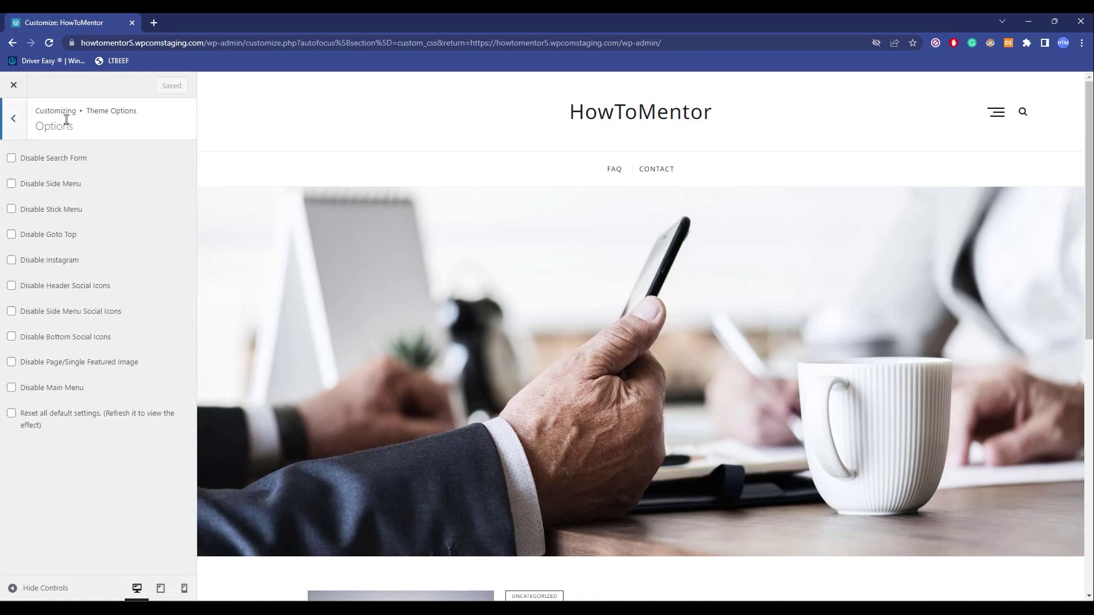
{"action": "left_click", "coordinate": [13, 119]}
{"action": "left_click", "coordinate": [140, 212]}
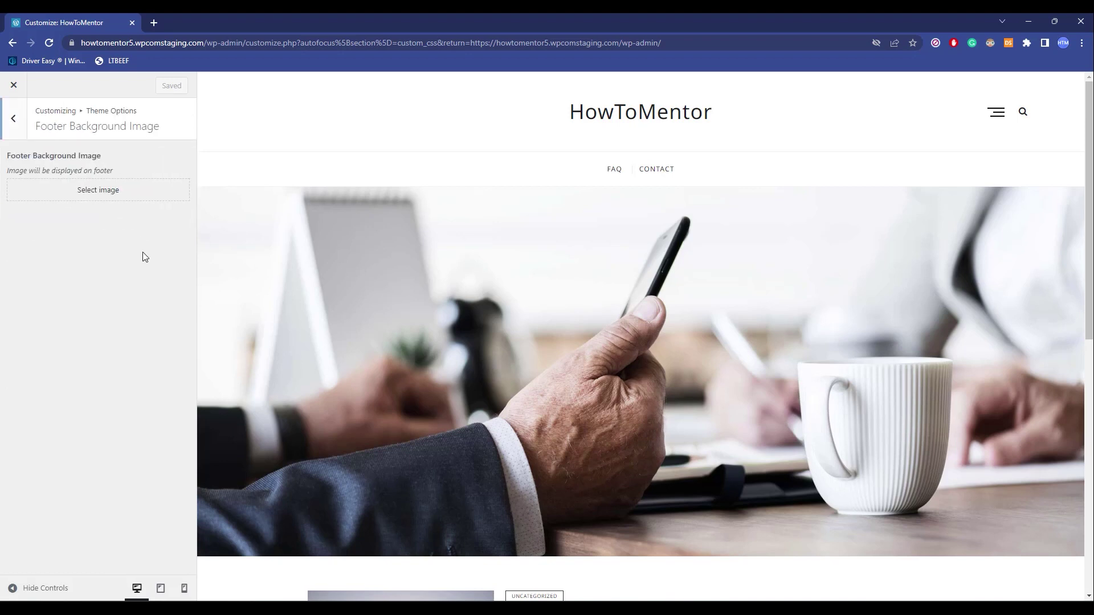
{"action": "left_click", "coordinate": [14, 118]}
{"action": "left_click", "coordinate": [15, 118]}
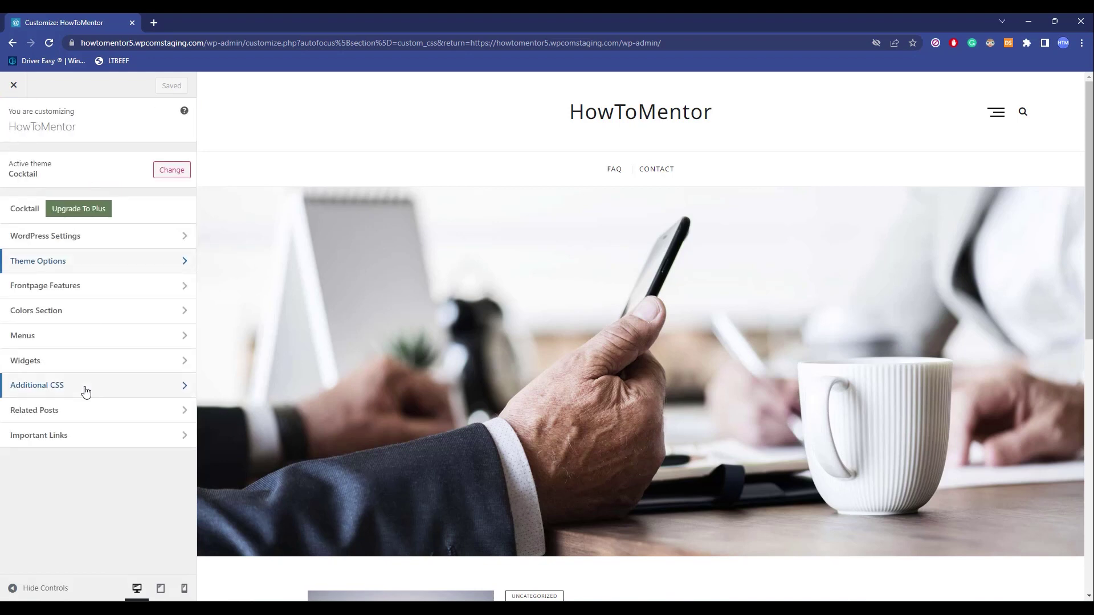
{"action": "left_click", "coordinate": [103, 290]}
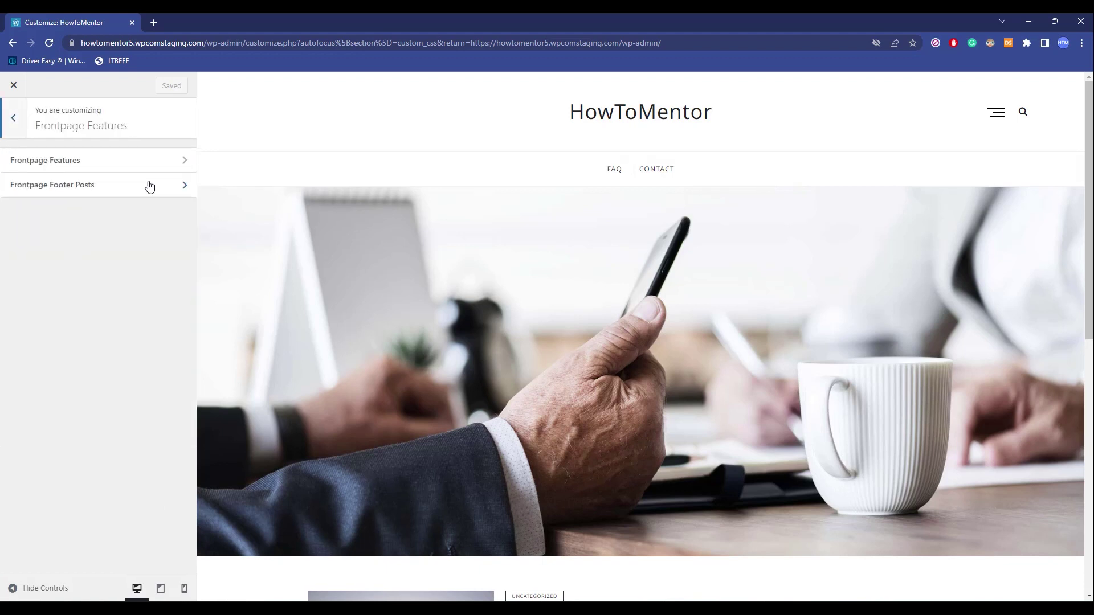
{"action": "left_click", "coordinate": [159, 163]}
{"action": "left_click", "coordinate": [58, 199]}
{"action": "left_click", "coordinate": [13, 119]}
{"action": "left_click", "coordinate": [13, 118]}
{"action": "left_click", "coordinate": [54, 188]}
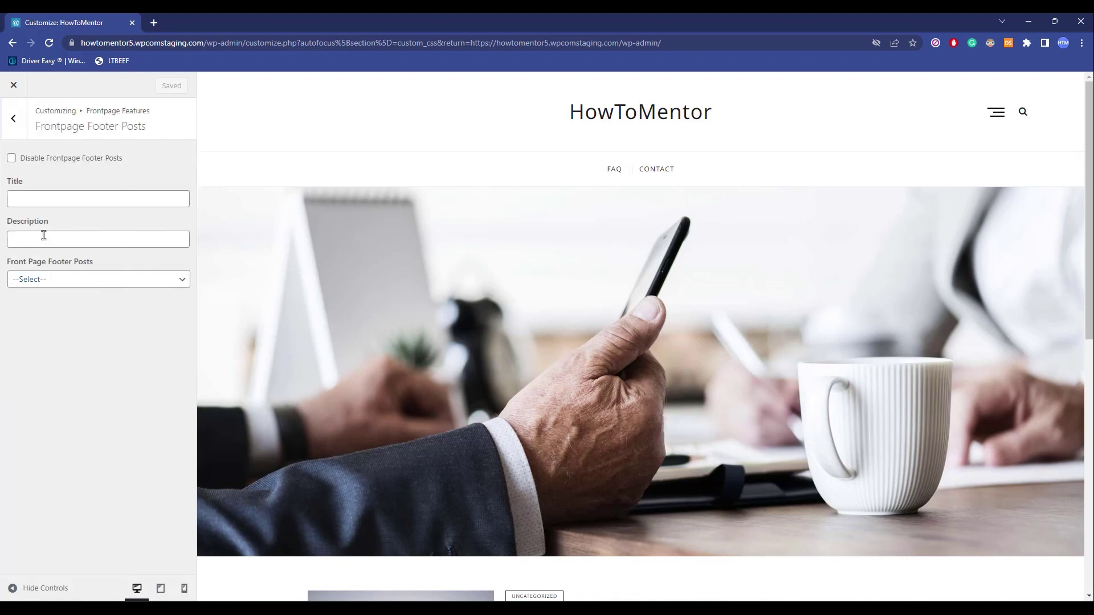
{"action": "left_click", "coordinate": [14, 120]}
{"action": "left_click", "coordinate": [14, 119]}
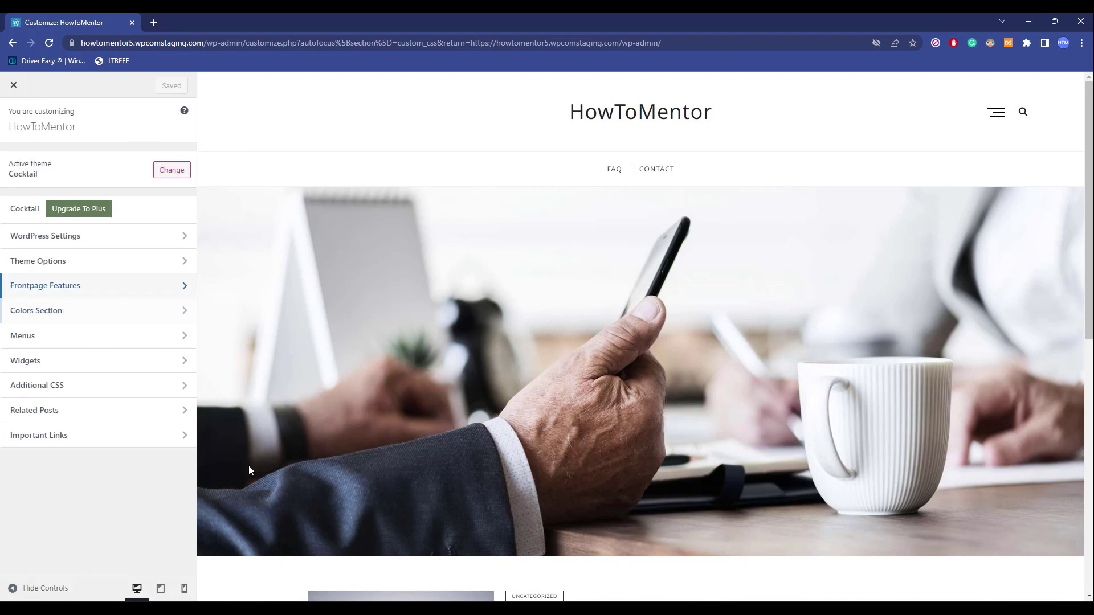
{"action": "left_click", "coordinate": [129, 314]}
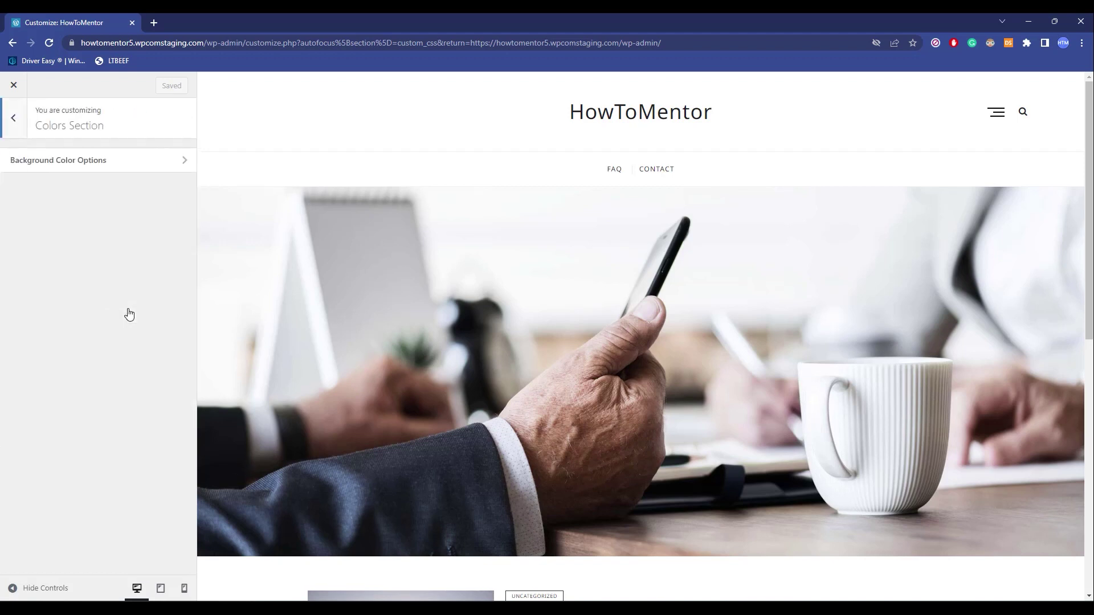
{"action": "left_click", "coordinate": [111, 161]}
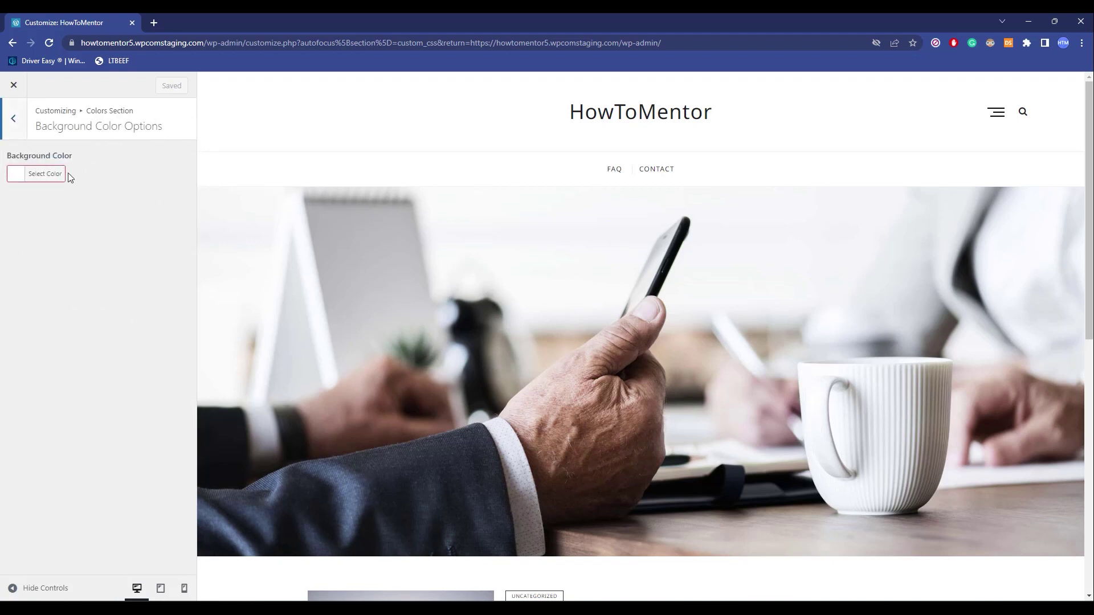
{"action": "left_click", "coordinate": [23, 111]}
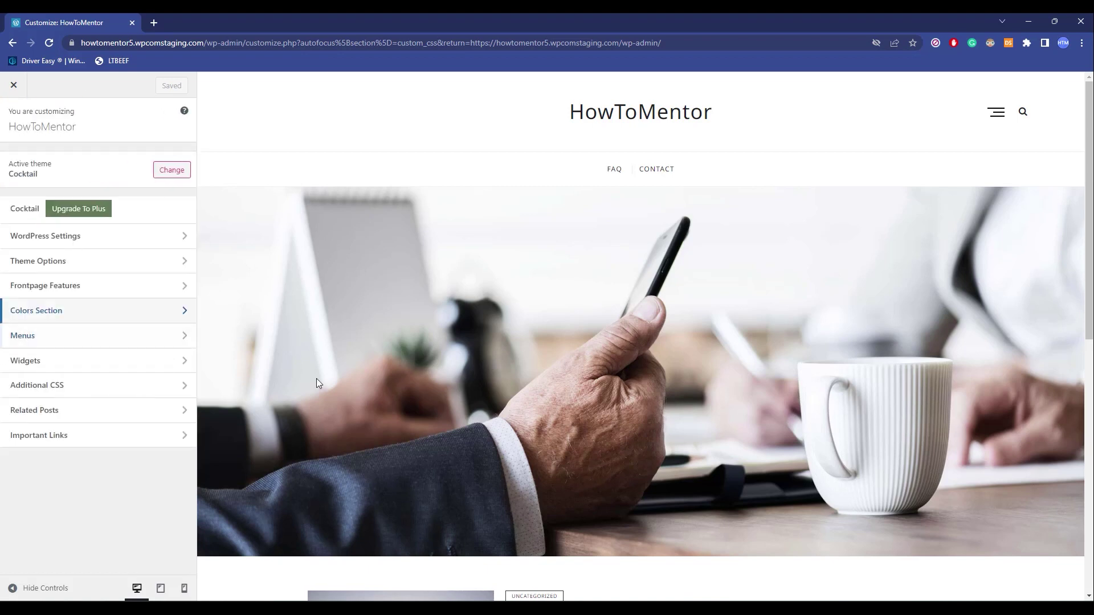
Leave Menus and bring up the Widgets panel with its four widget areas
{"action": "left_click", "coordinate": [76, 335]}
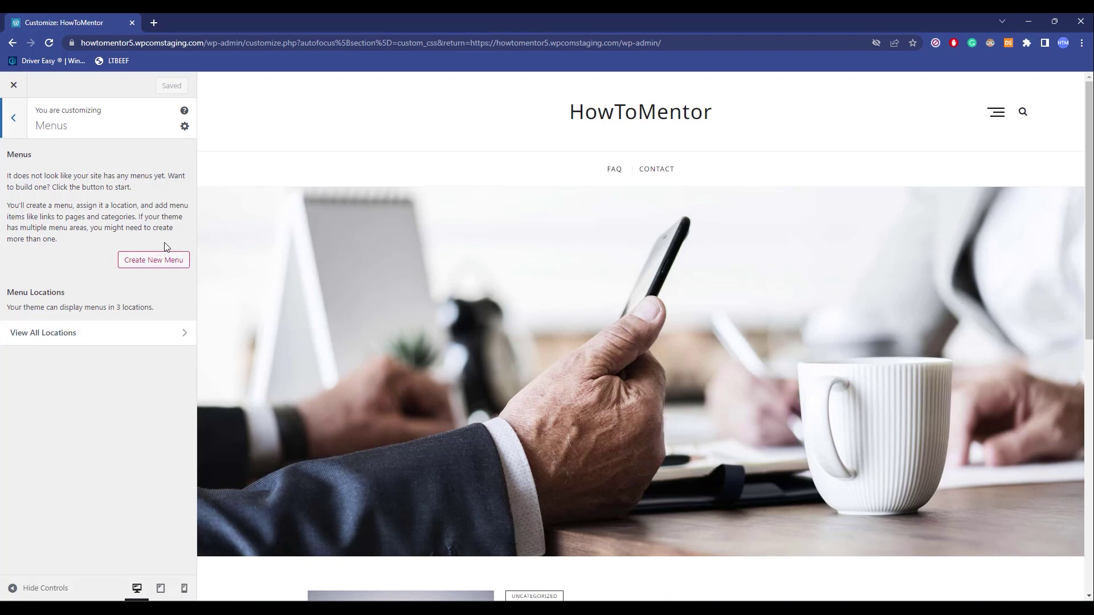
{"action": "left_click", "coordinate": [13, 118]}
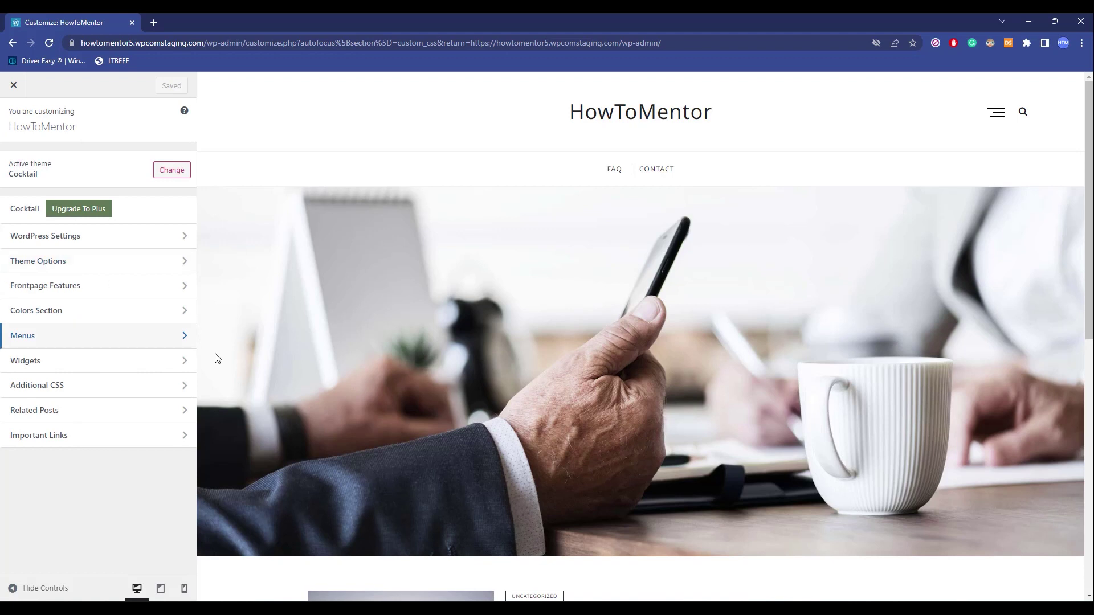
{"action": "left_click", "coordinate": [108, 371]}
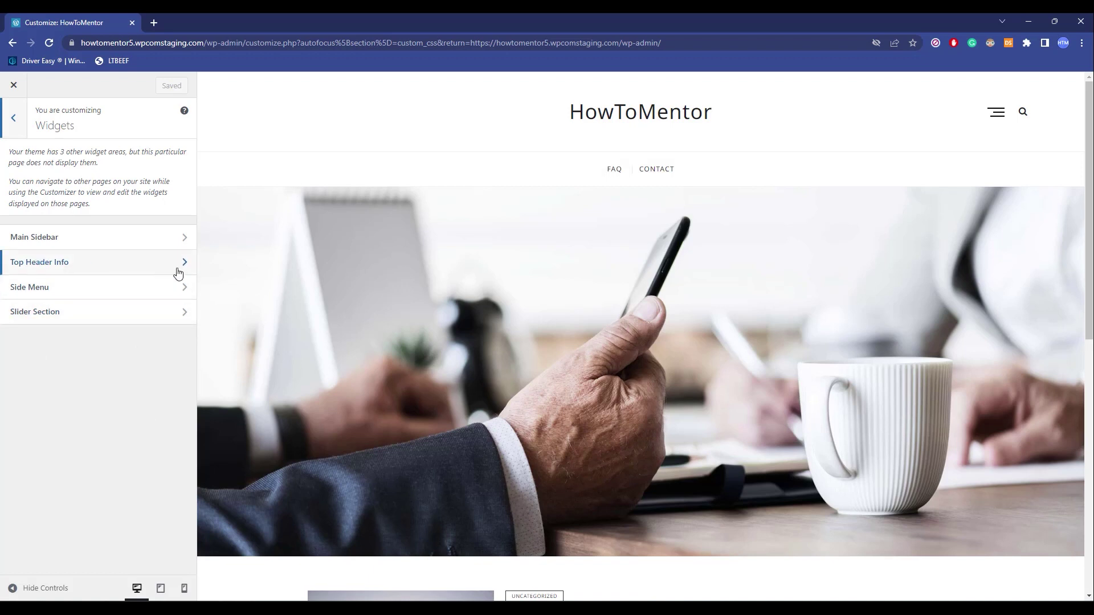
Insert a MailerLite Signup forms block into the widget area from the full block list
{"action": "left_click", "coordinate": [112, 261]}
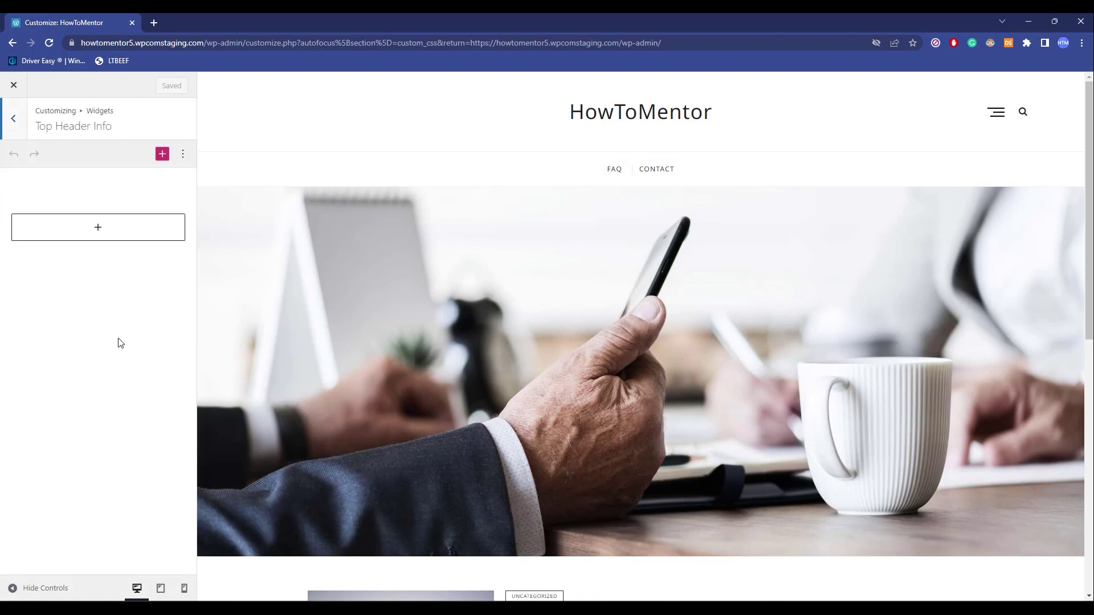
{"action": "left_click", "coordinate": [108, 233]}
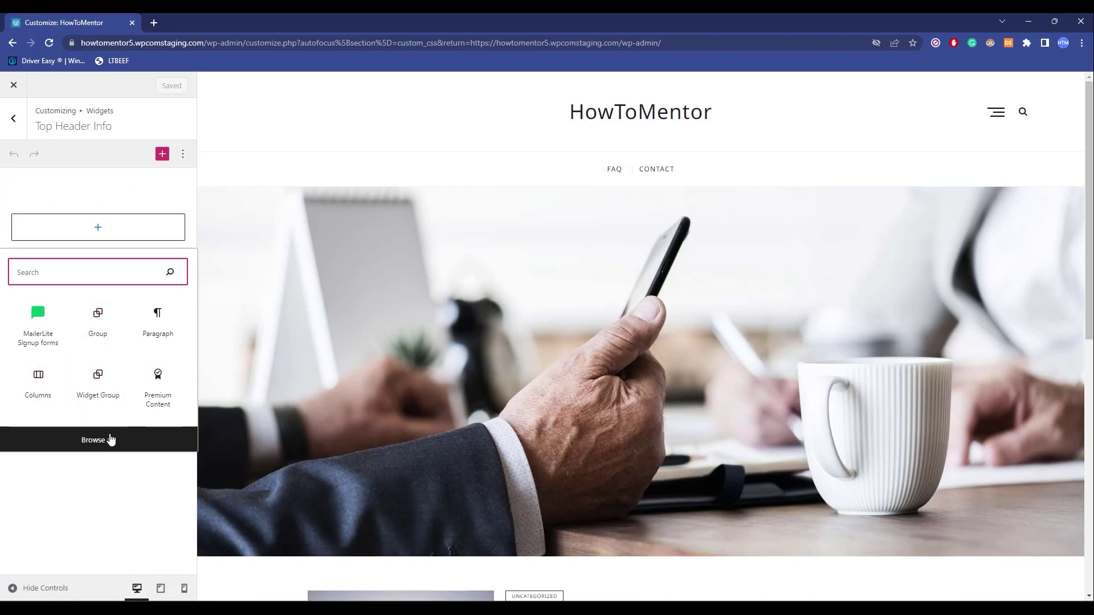
{"action": "left_click", "coordinate": [108, 440]}
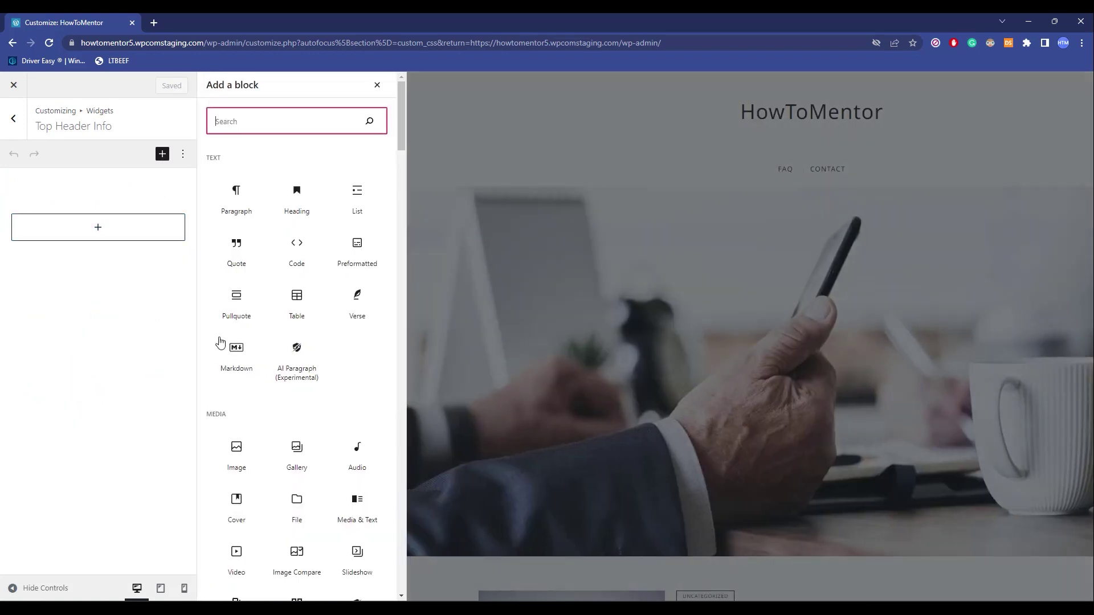
{"action": "scroll", "coordinate": [263, 266], "scroll_direction": "down", "scroll_amount": 15}
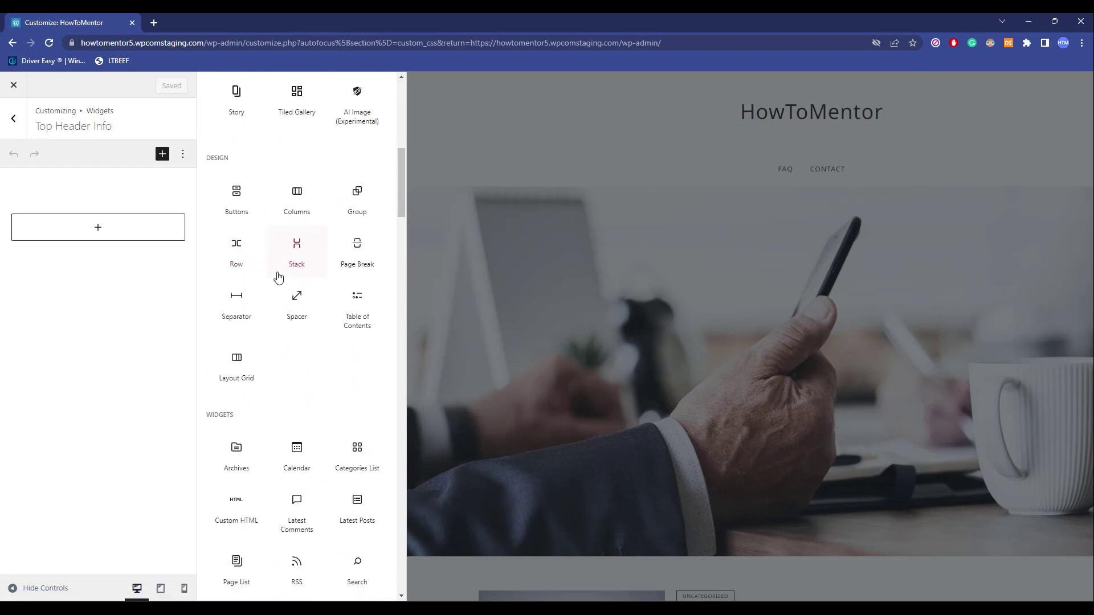
{"action": "scroll", "coordinate": [324, 357], "scroll_direction": "down", "scroll_amount": 12}
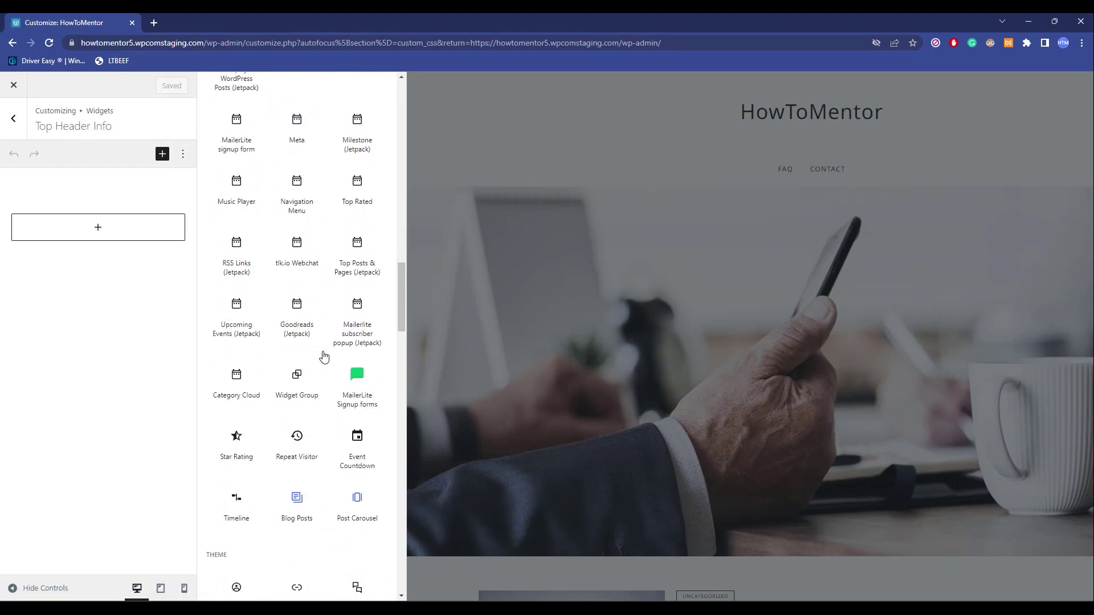
{"action": "scroll", "coordinate": [341, 441], "scroll_direction": "up", "scroll_amount": 3}
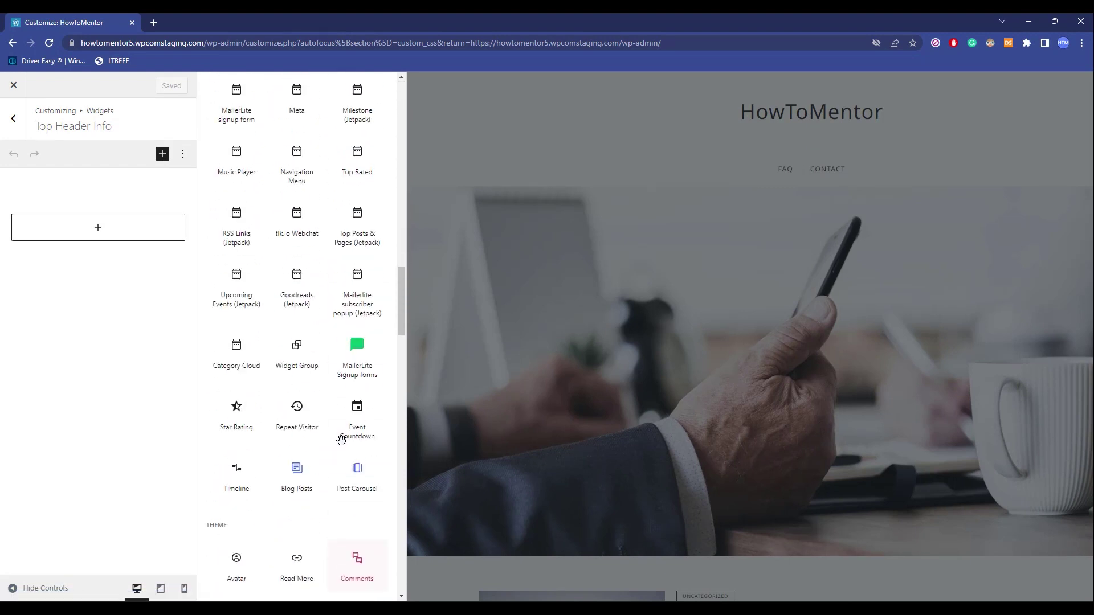
{"action": "left_click", "coordinate": [361, 345]}
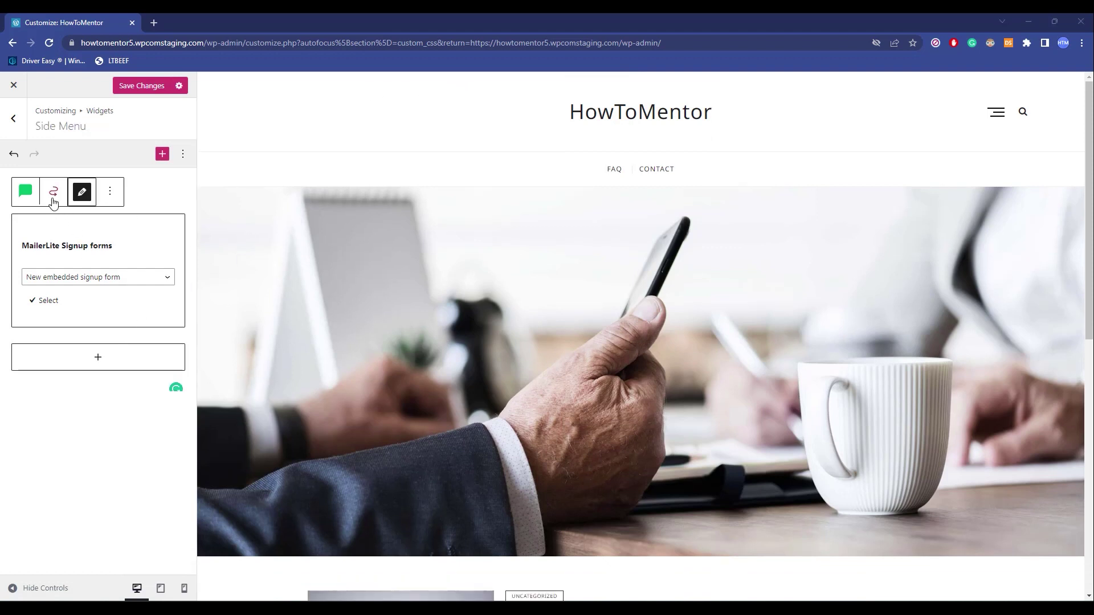
Check the block's Move to widget-area choices without moving it, then back out to the main sections
{"action": "left_click", "coordinate": [53, 202]}
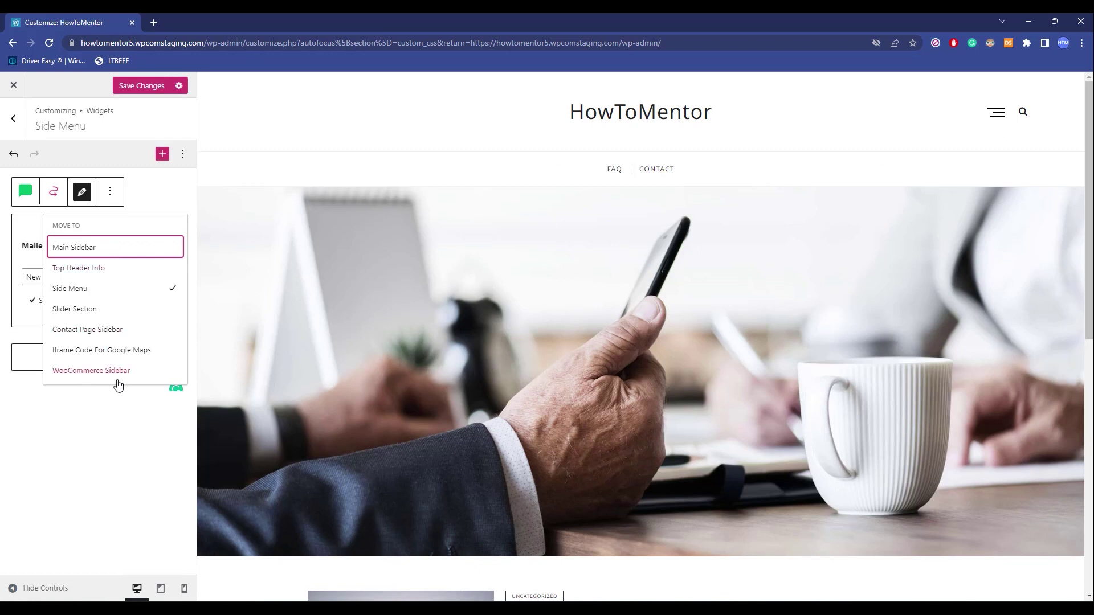
{"action": "left_click", "coordinate": [119, 455]}
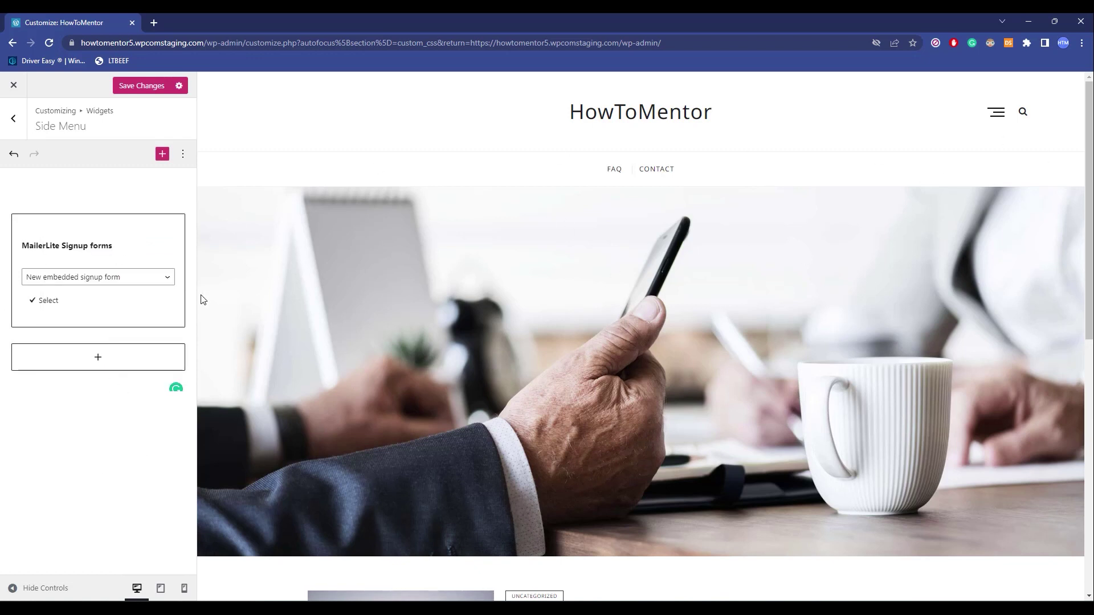
{"action": "left_click", "coordinate": [15, 119]}
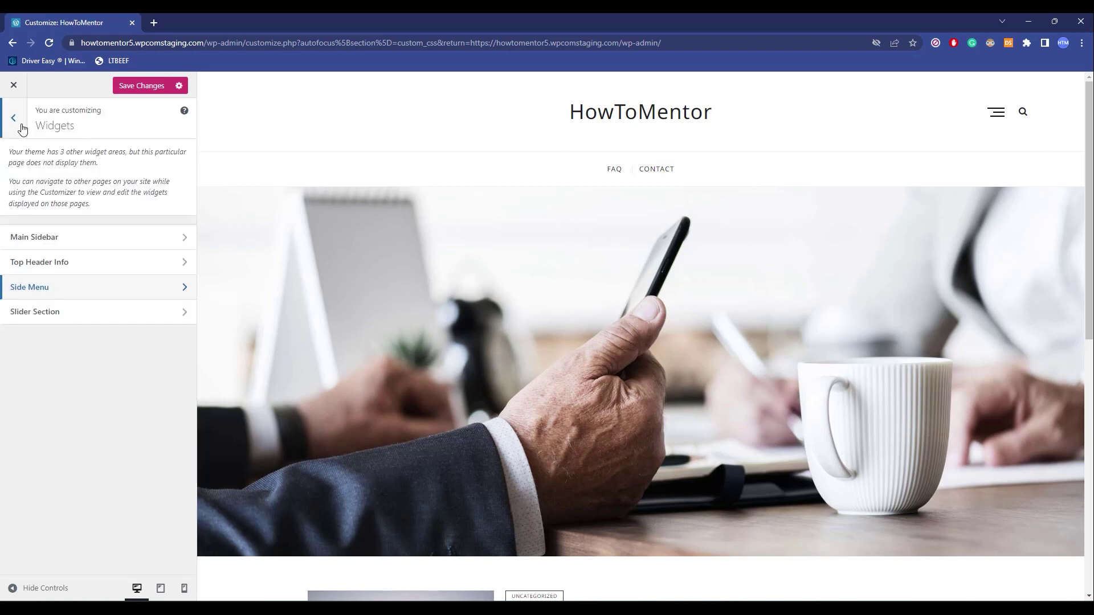
{"action": "left_click", "coordinate": [15, 120]}
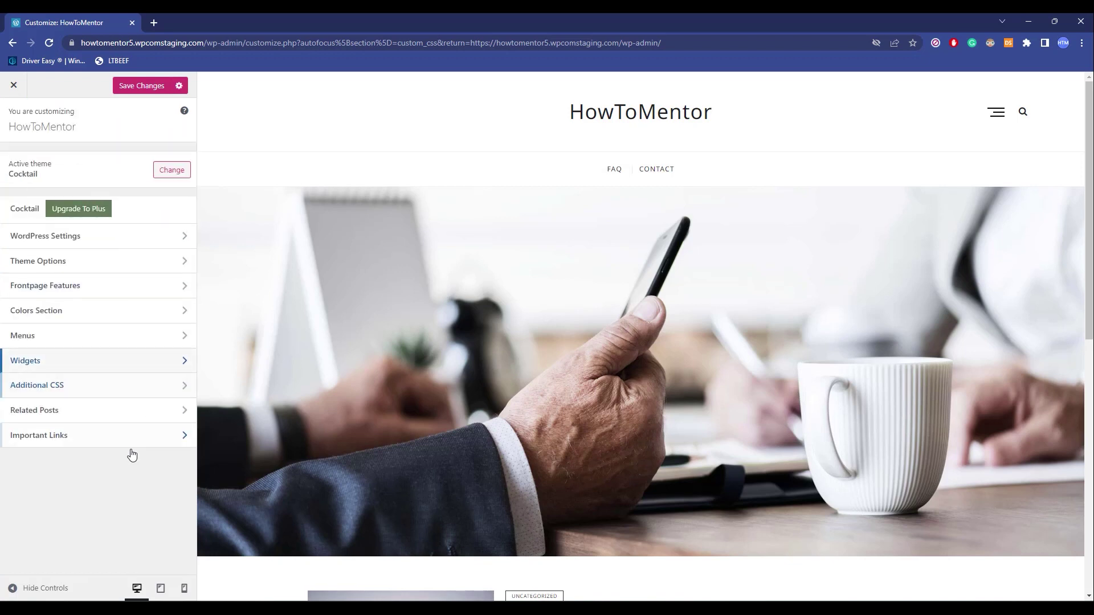
Look over the Related Posts and Important Links sections without editing them
{"action": "left_click", "coordinate": [70, 415]}
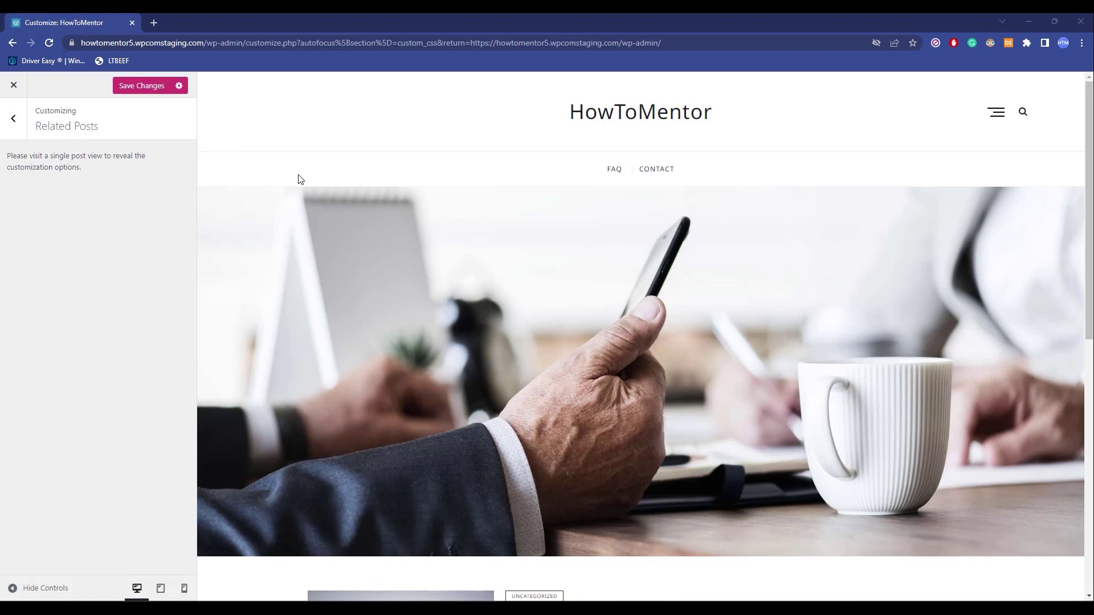
{"action": "left_click", "coordinate": [13, 119]}
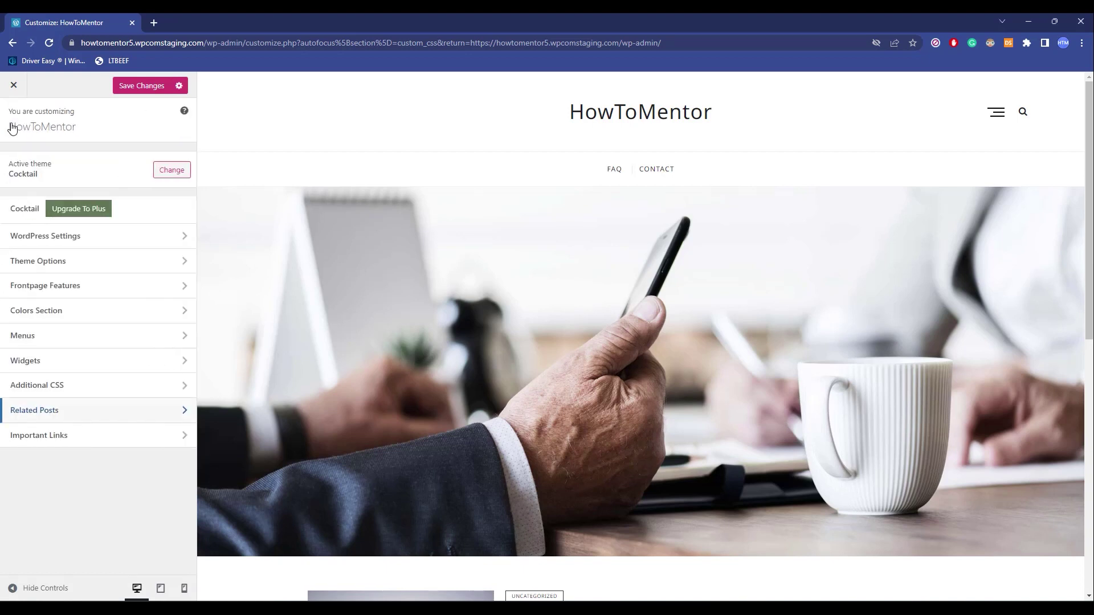
{"action": "left_click", "coordinate": [90, 444]}
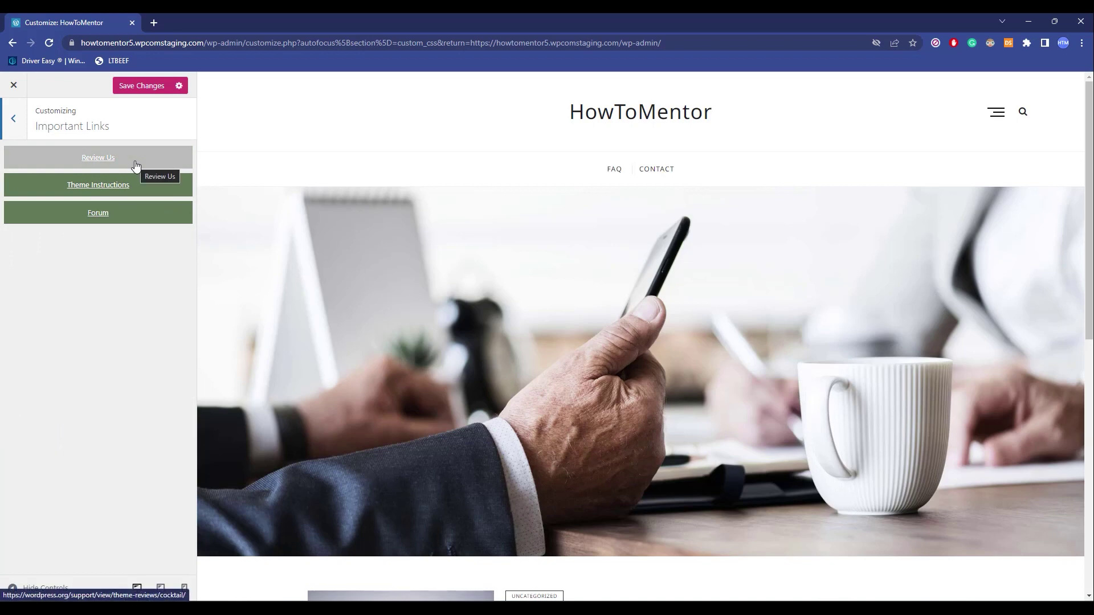
{"action": "scroll", "coordinate": [378, 451], "scroll_direction": "down", "scroll_amount": 8}
{"action": "scroll", "coordinate": [378, 451], "scroll_direction": "up", "scroll_amount": 8}
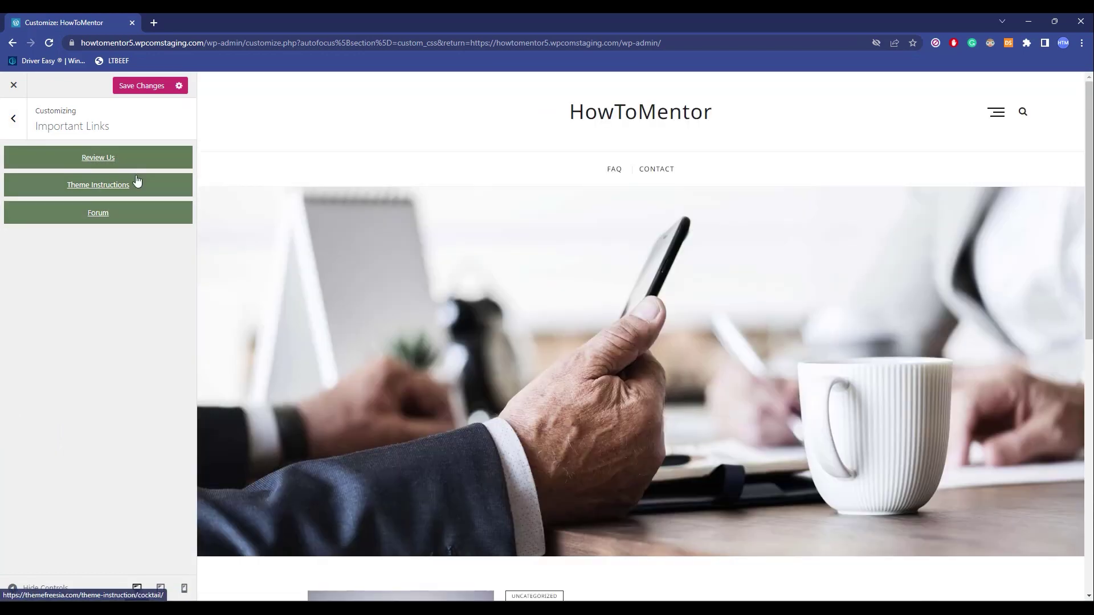
{"action": "left_click", "coordinate": [22, 136]}
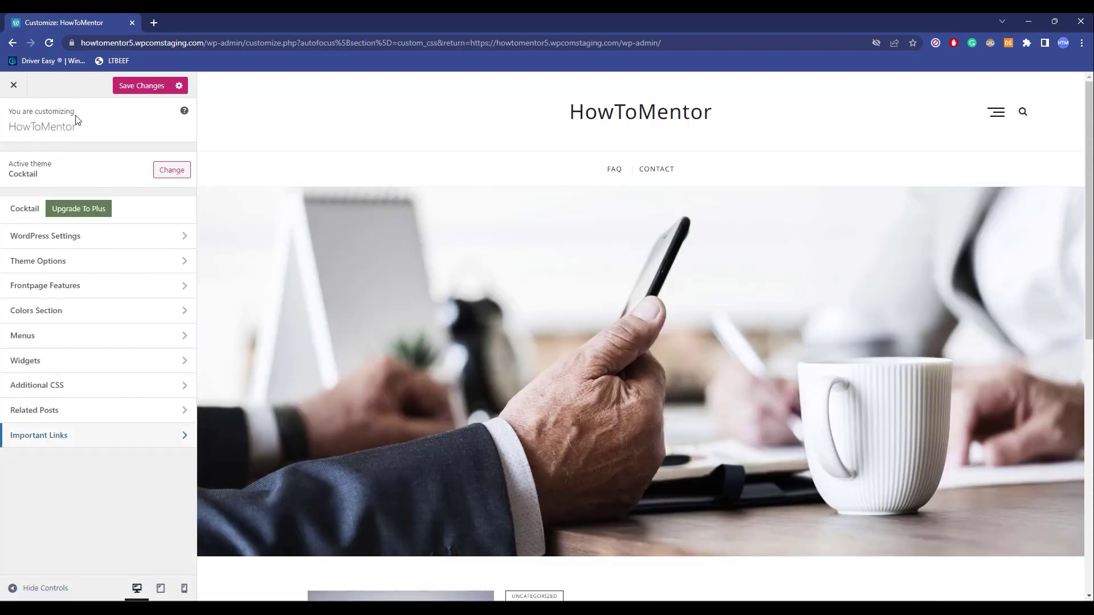
Publish the Customizer edits with Save Changes and exit back to the Dashboard
{"action": "left_click", "coordinate": [133, 87]}
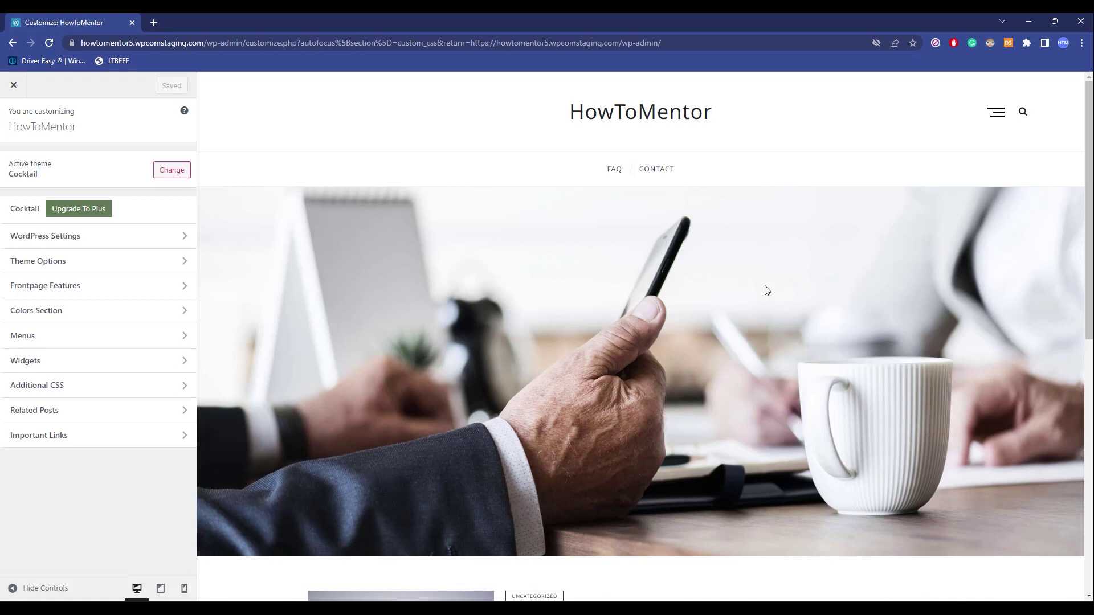
{"action": "left_click", "coordinate": [15, 87]}
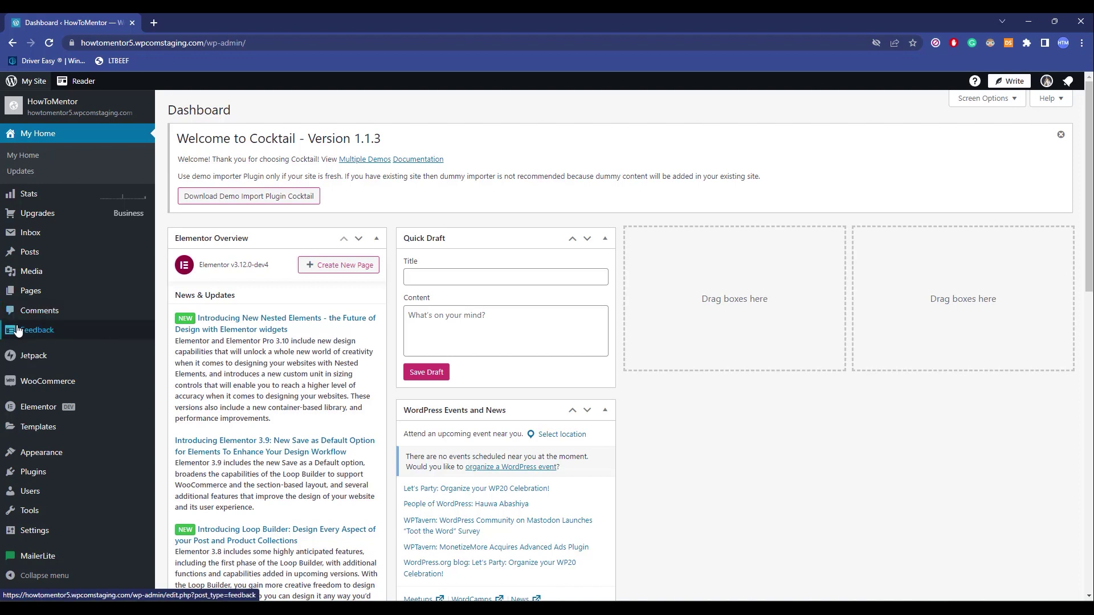
Open the Contact page from the Pages list in the block editor
{"action": "left_click", "coordinate": [38, 292]}
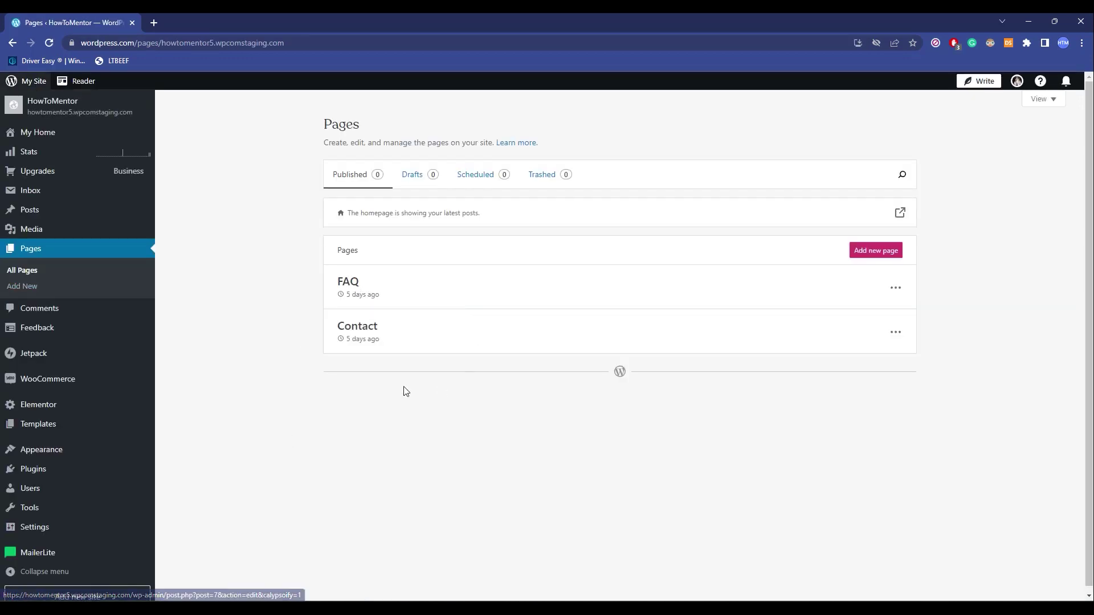
{"action": "left_click", "coordinate": [900, 339]}
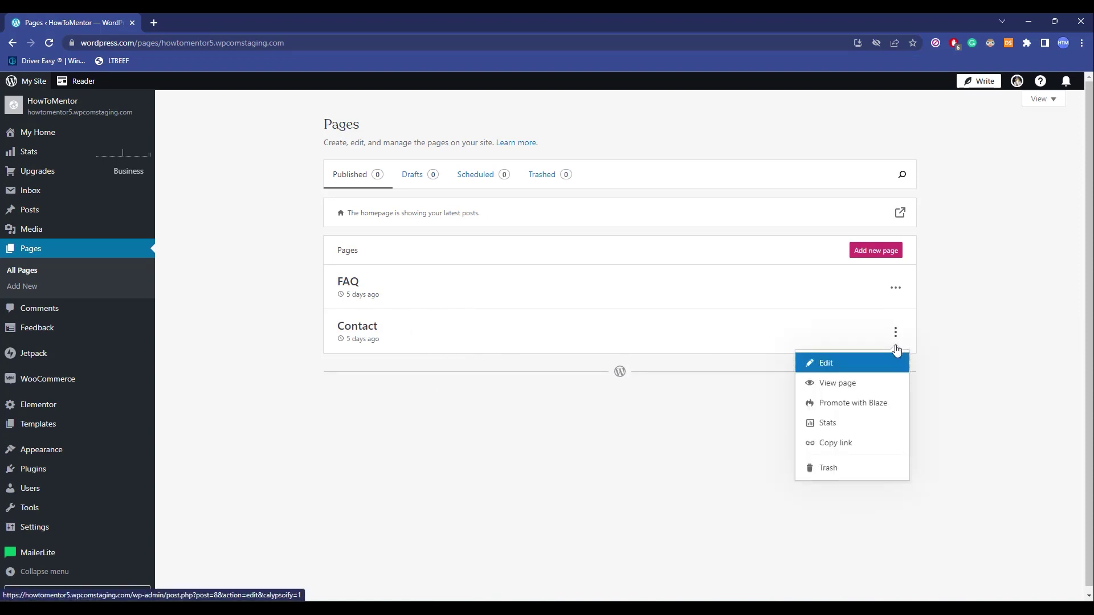
{"action": "left_click", "coordinate": [853, 367]}
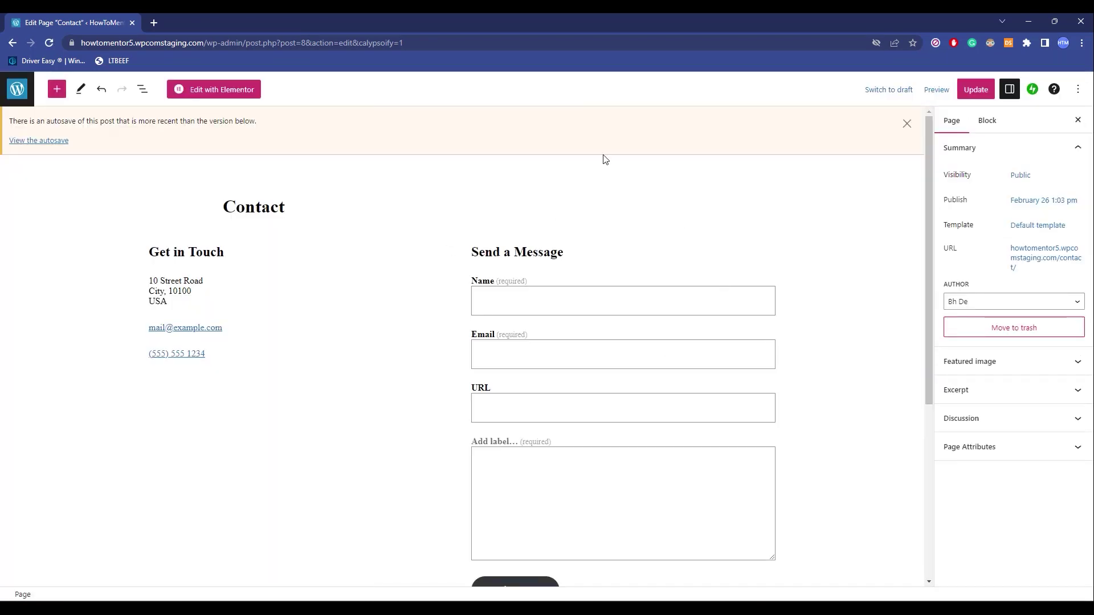
Open the block inserter on the Contact page and show its Patterns tab
{"action": "left_click", "coordinate": [57, 89]}
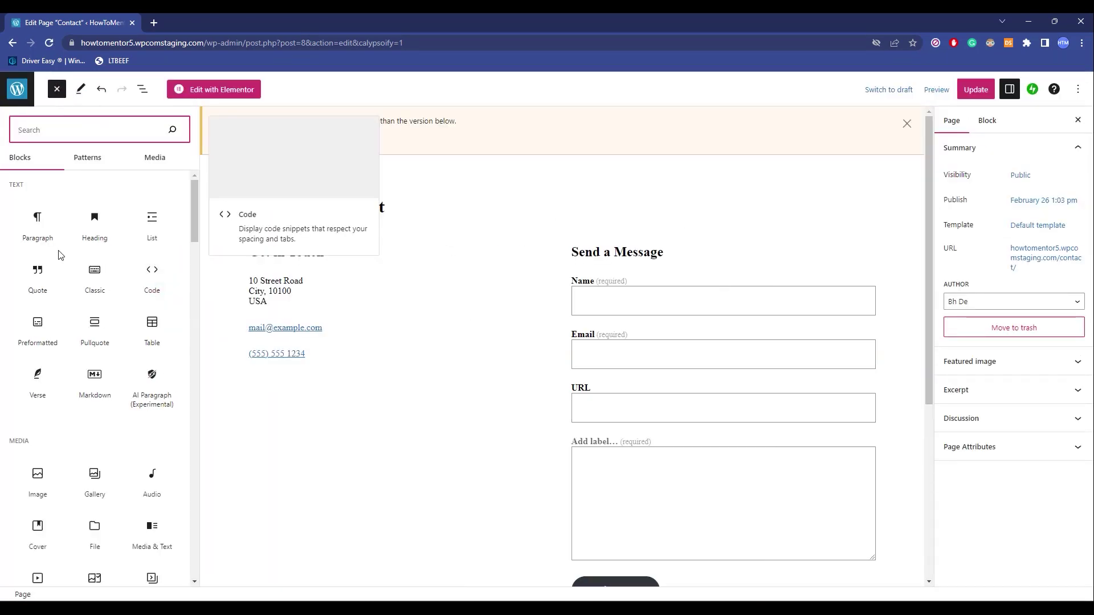
{"action": "scroll", "coordinate": [146, 357], "scroll_direction": "down", "scroll_amount": 15}
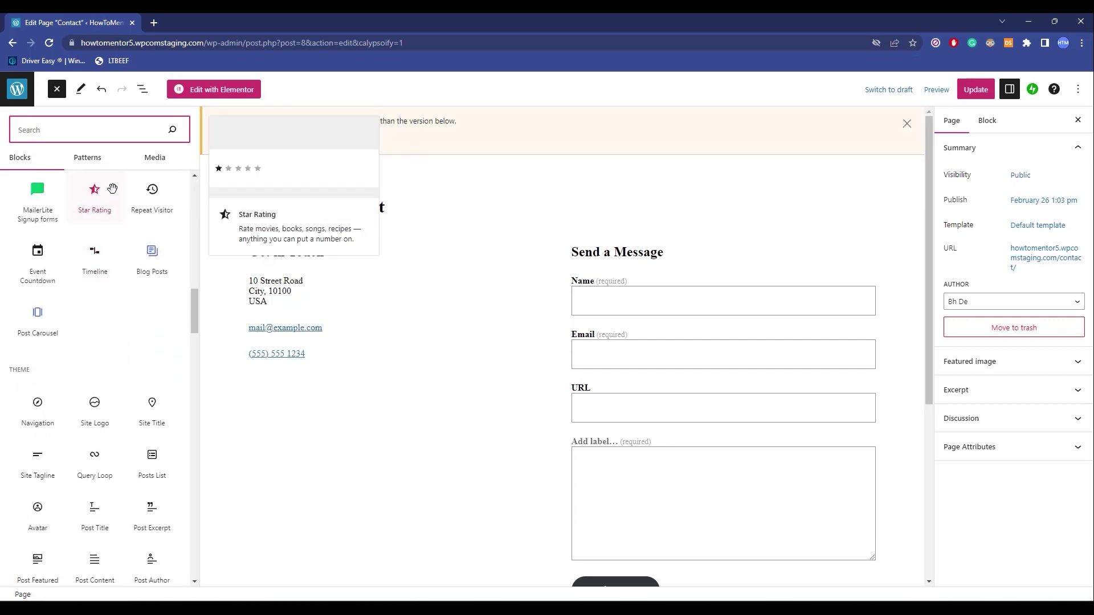
{"action": "left_click", "coordinate": [87, 158]}
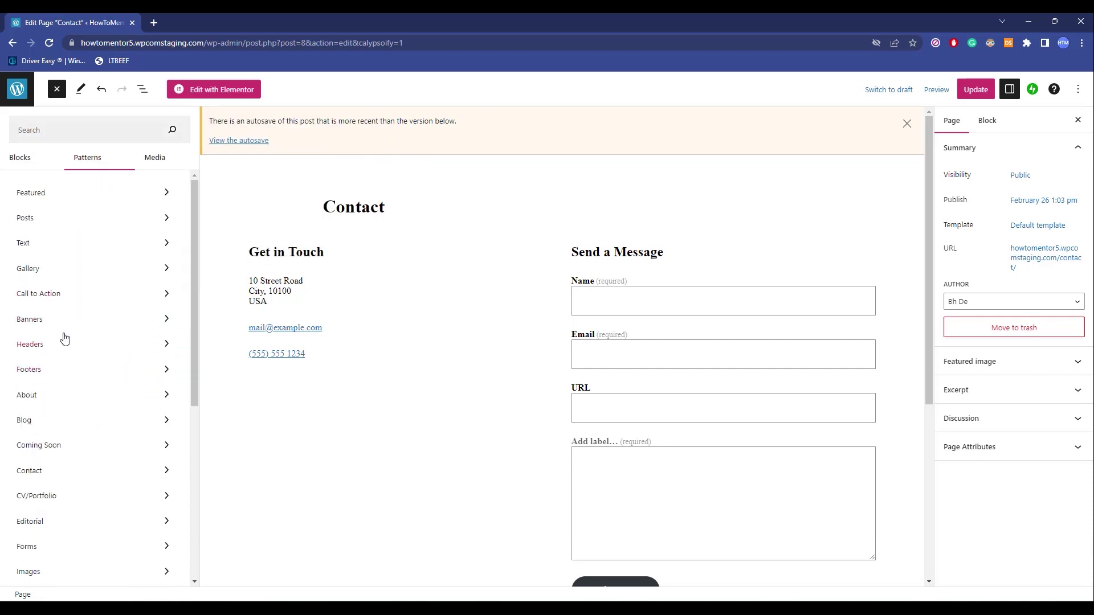
Browse the Headers, Footers, Posts and Banners pattern categories
{"action": "left_click", "coordinate": [64, 343]}
{"action": "left_click", "coordinate": [64, 370]}
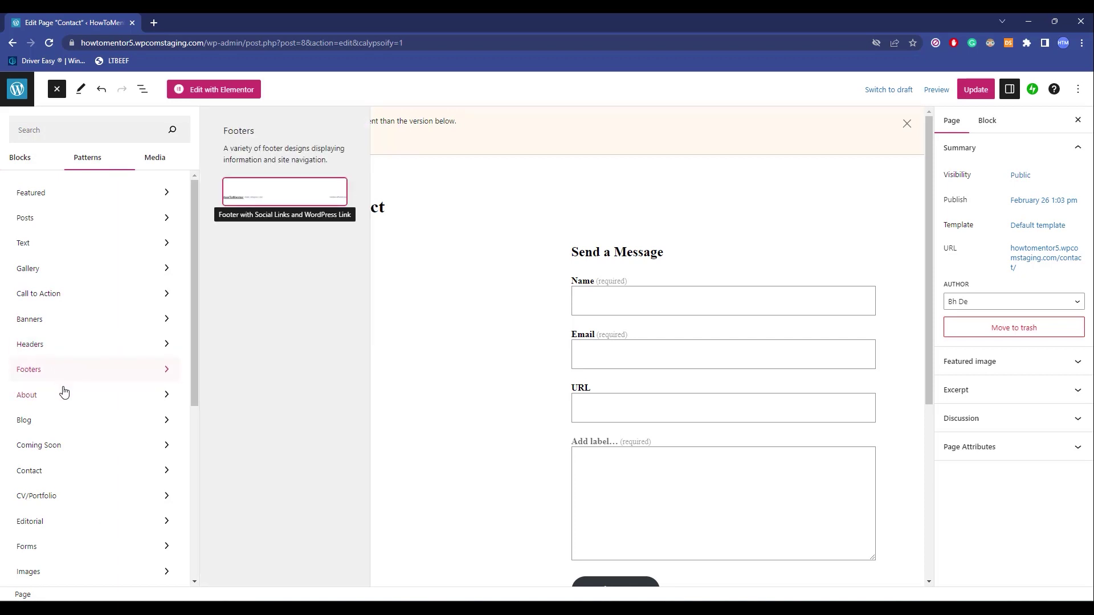
{"action": "left_click", "coordinate": [52, 225]}
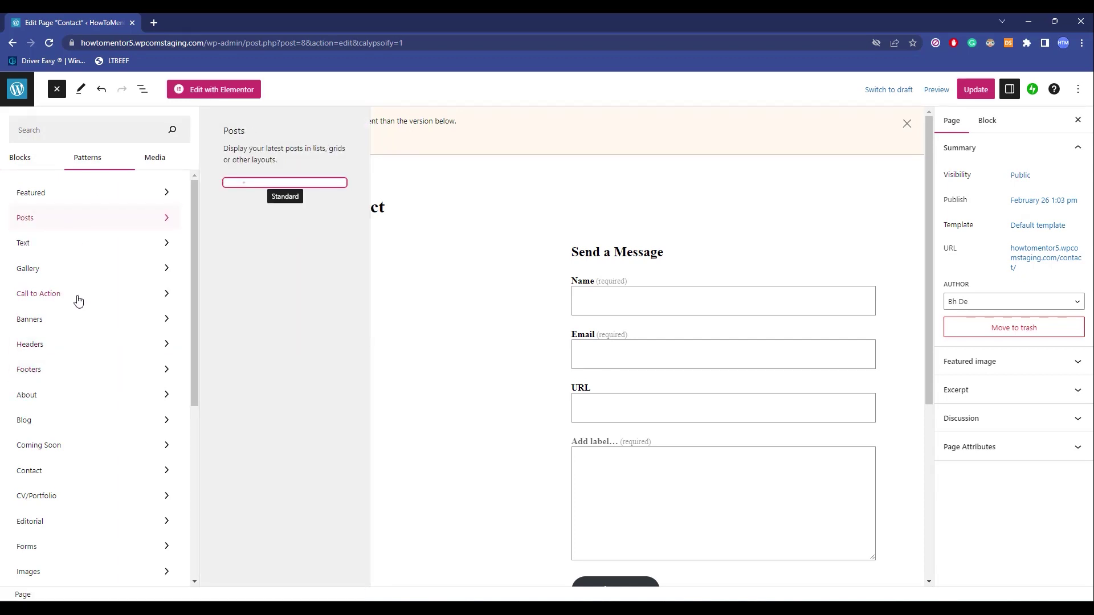
{"action": "left_click", "coordinate": [66, 322]}
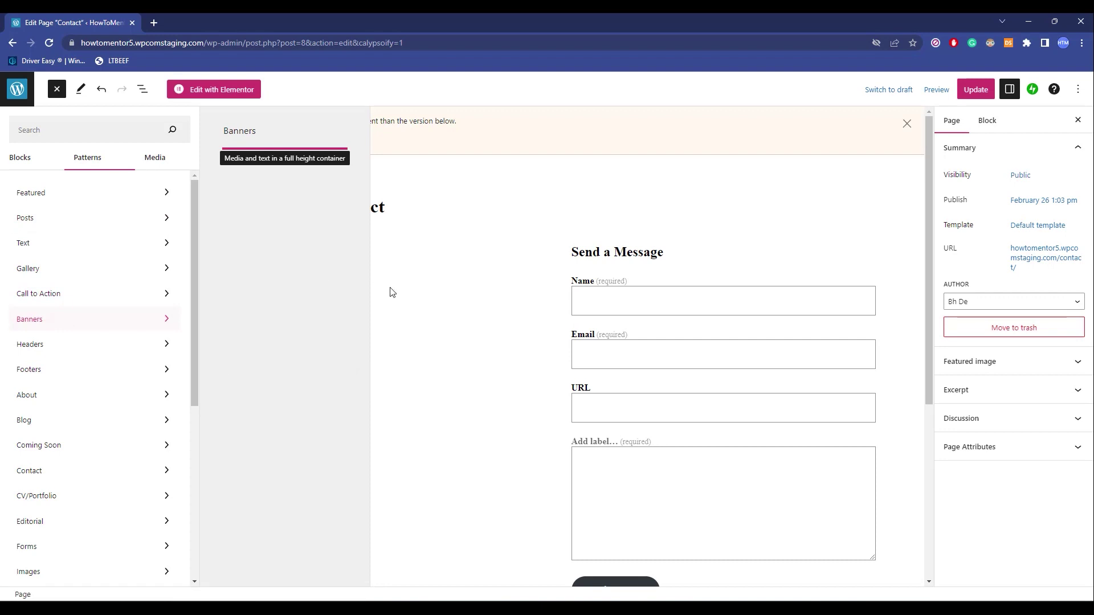
{"action": "scroll", "coordinate": [142, 421], "scroll_direction": "down", "scroll_amount": 4}
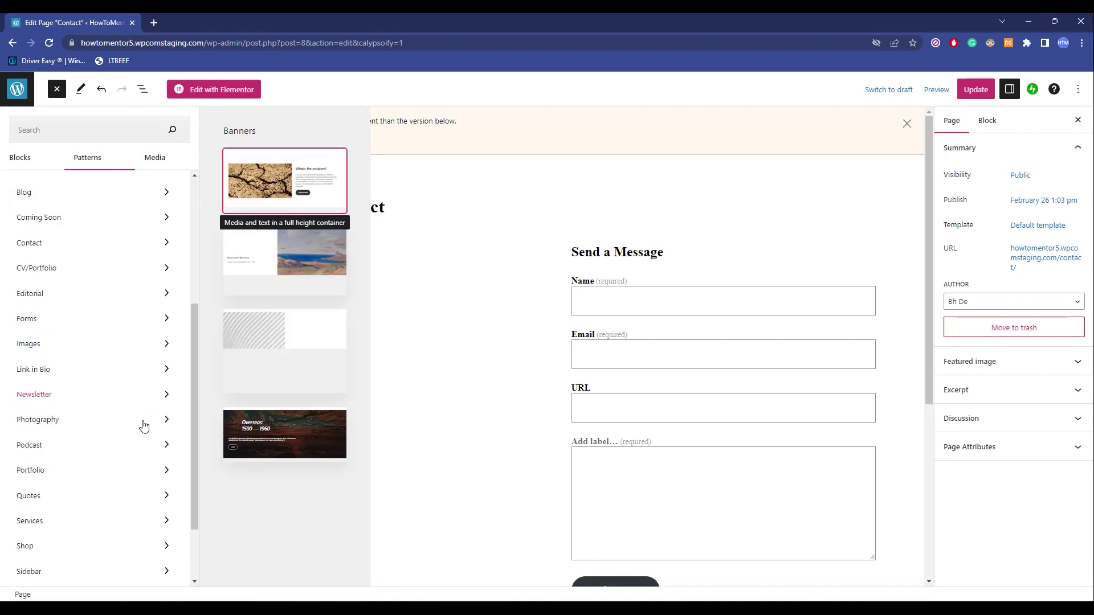
Place the Newsletter Intro pattern, with its Email Address field and Subscribe button, below the Send Message button
{"action": "left_click", "coordinate": [60, 393]}
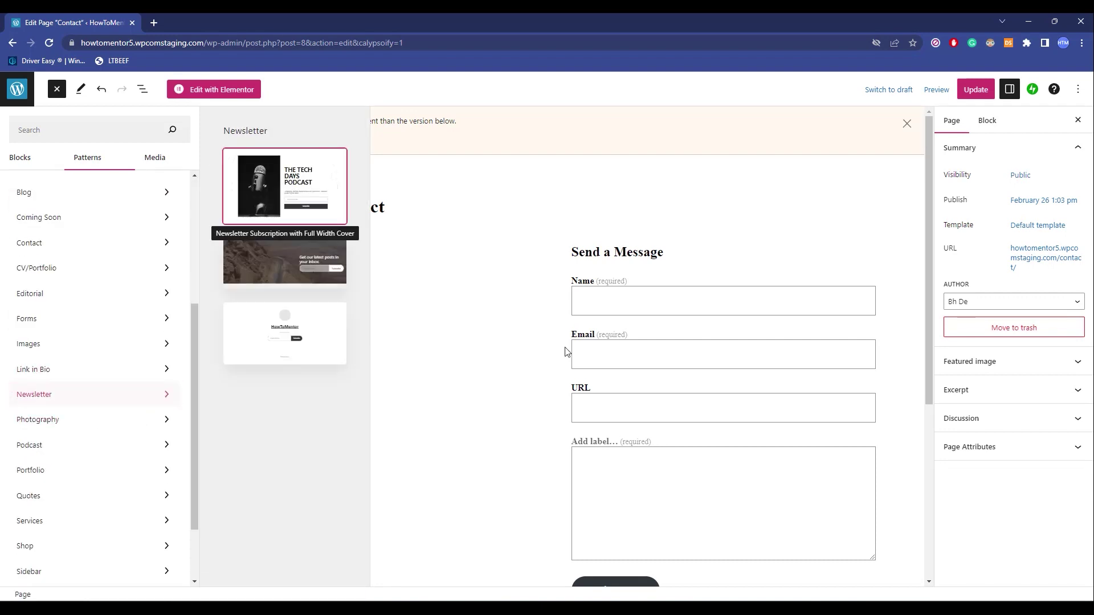
{"action": "scroll", "coordinate": [565, 352], "scroll_direction": "down", "scroll_amount": 5}
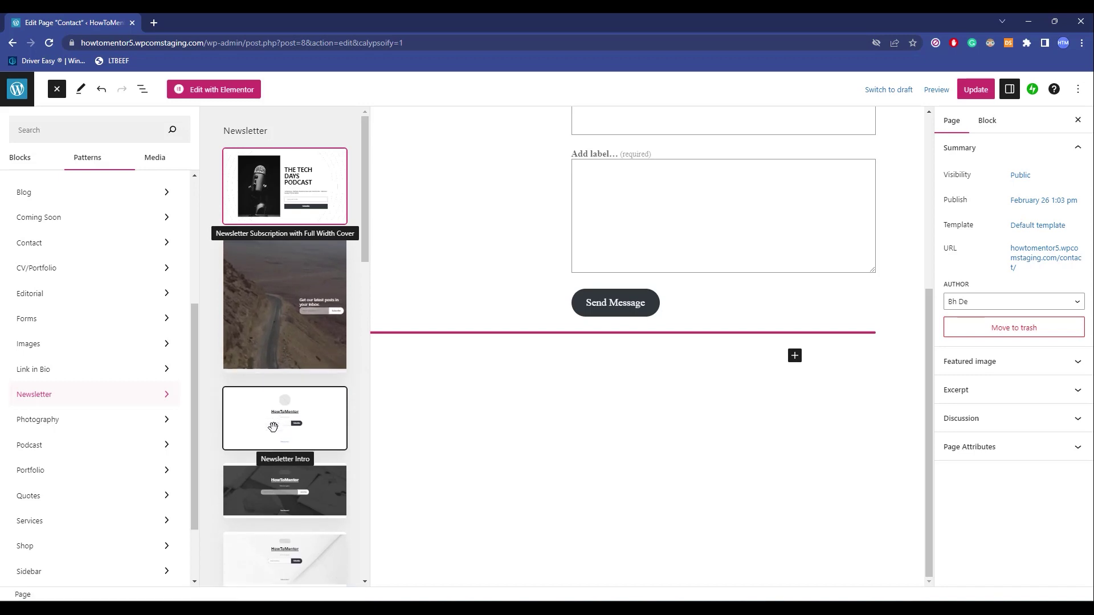
{"action": "left_click_drag", "start_coordinate": [273, 427], "coordinate": [573, 399]}
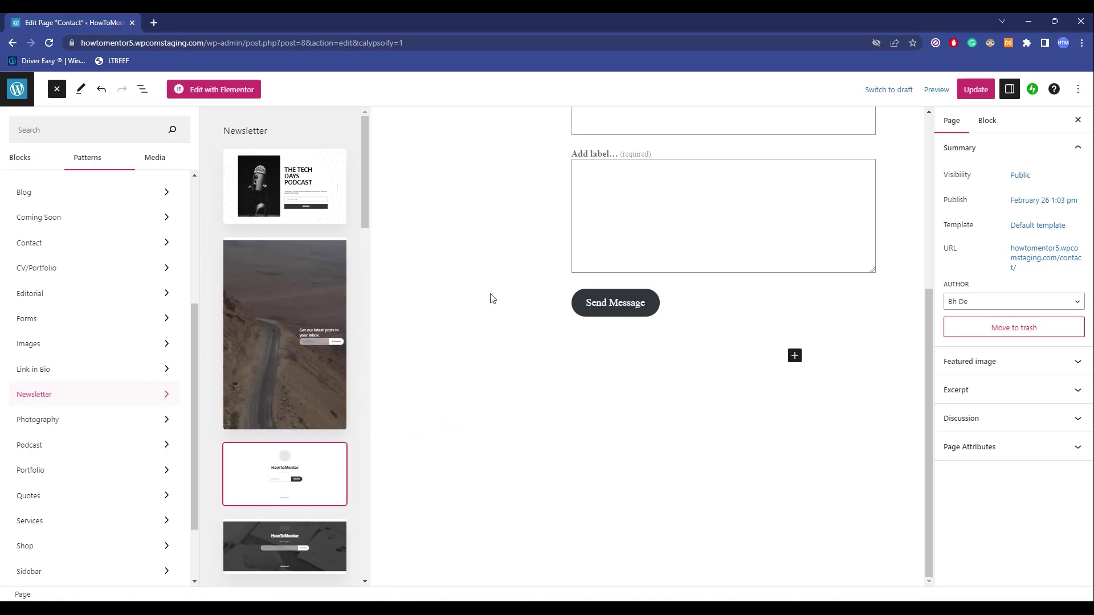
{"action": "left_click_drag", "start_coordinate": [302, 462], "coordinate": [656, 355]}
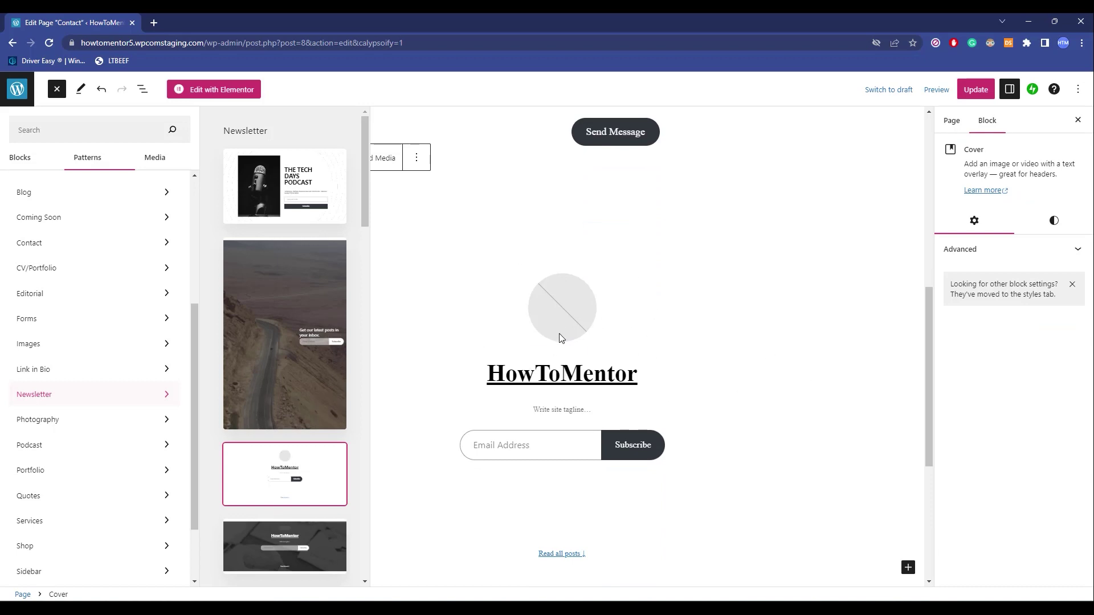
Select the Group block holding the newsletter content and show the block library beside it
{"action": "left_click", "coordinate": [515, 376]}
{"action": "left_click", "coordinate": [454, 451]}
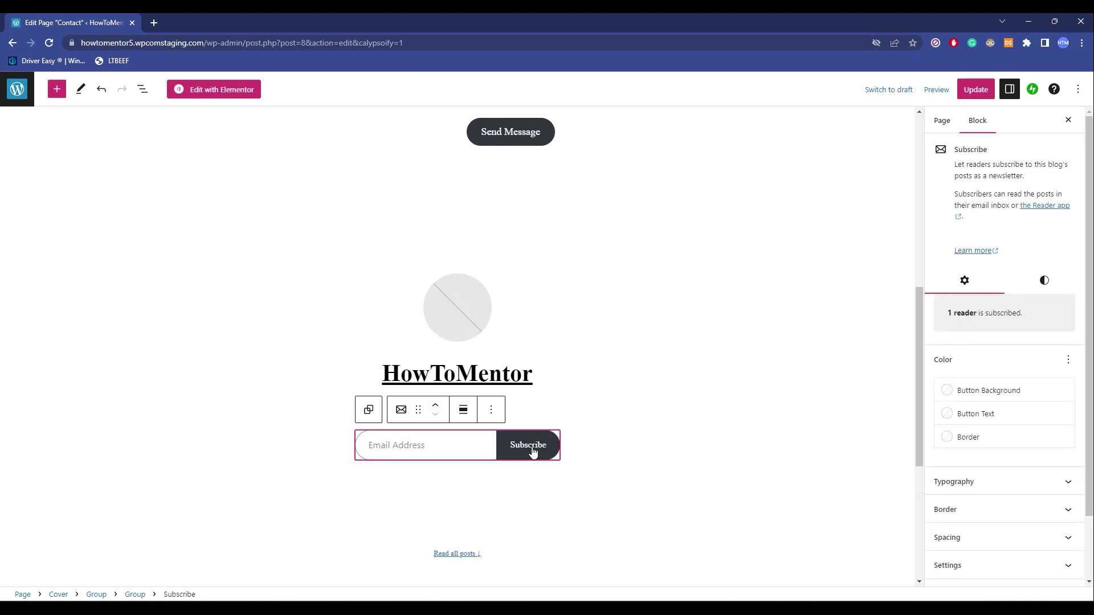
{"action": "scroll", "coordinate": [452, 369], "scroll_direction": "up", "scroll_amount": 1}
{"action": "left_click", "coordinate": [454, 344]}
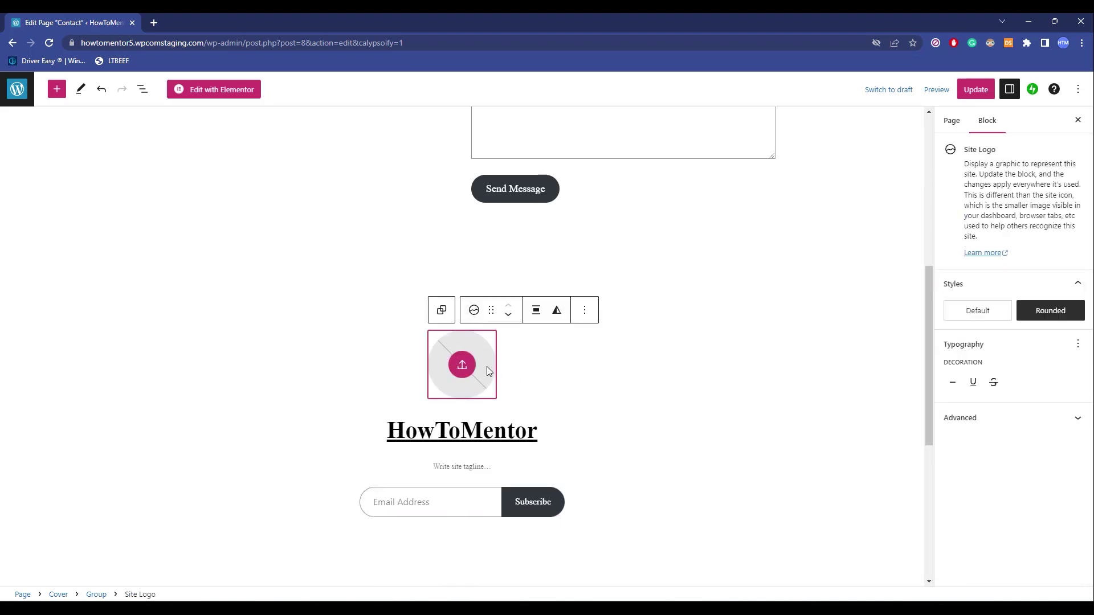
{"action": "left_click", "coordinate": [548, 355]}
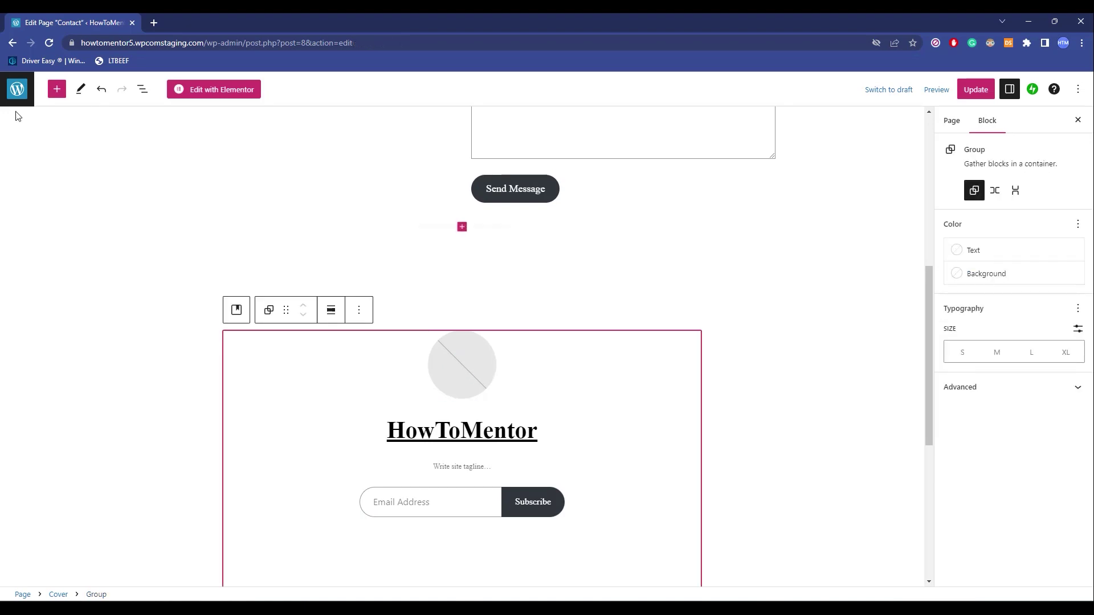
{"action": "left_click", "coordinate": [56, 89]}
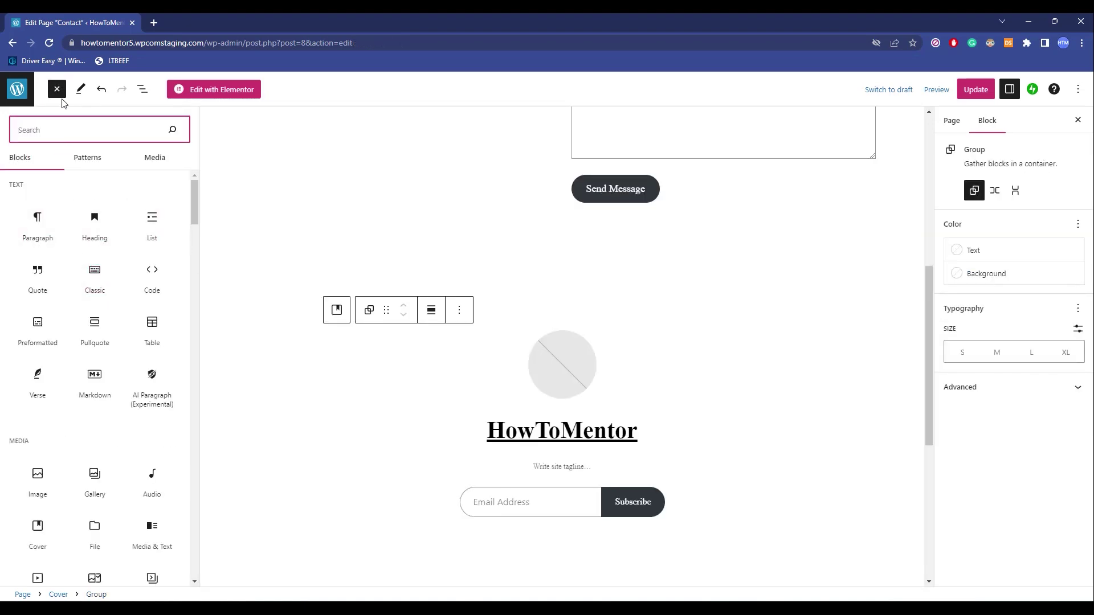
Insert a MailerLite Signup forms block from the Widgets list into the newsletter cover
{"action": "scroll", "coordinate": [79, 328], "scroll_direction": "down", "scroll_amount": 10}
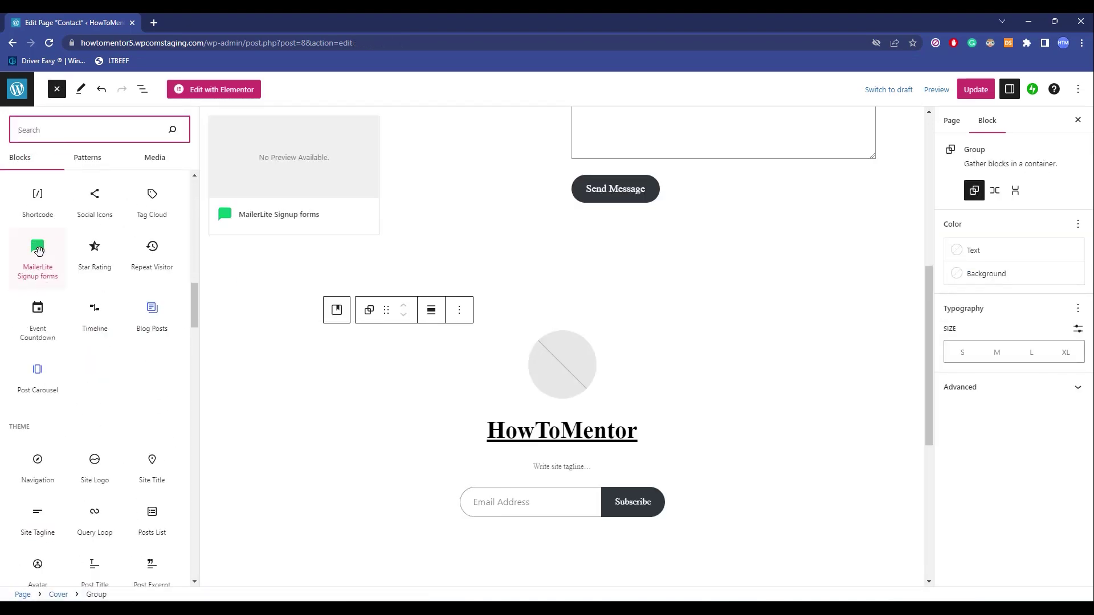
{"action": "left_click", "coordinate": [38, 249]}
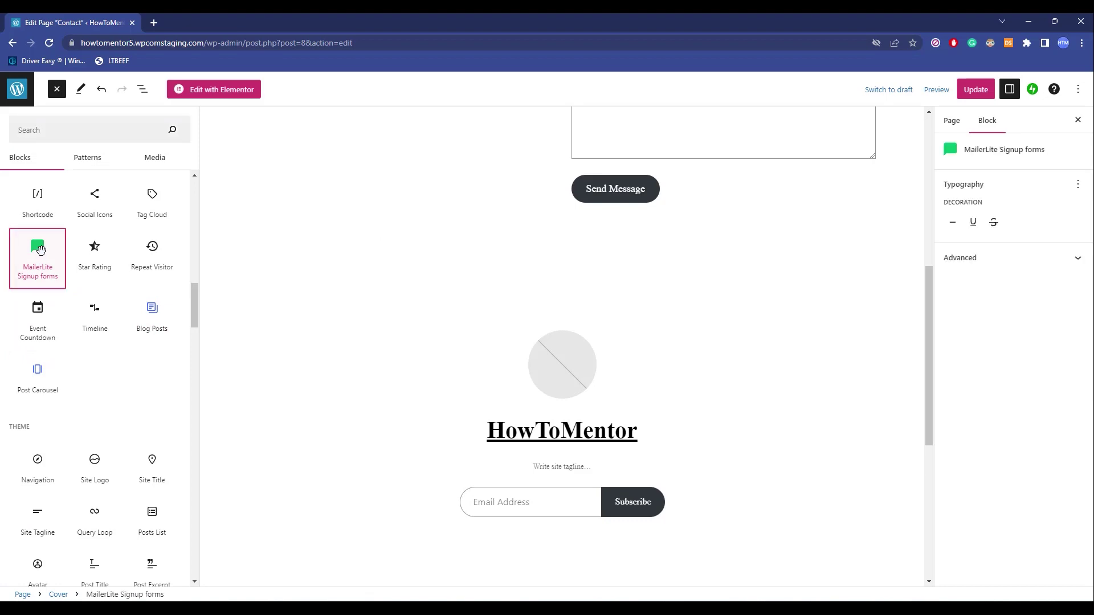
{"action": "scroll", "coordinate": [408, 358], "scroll_direction": "down", "scroll_amount": 5}
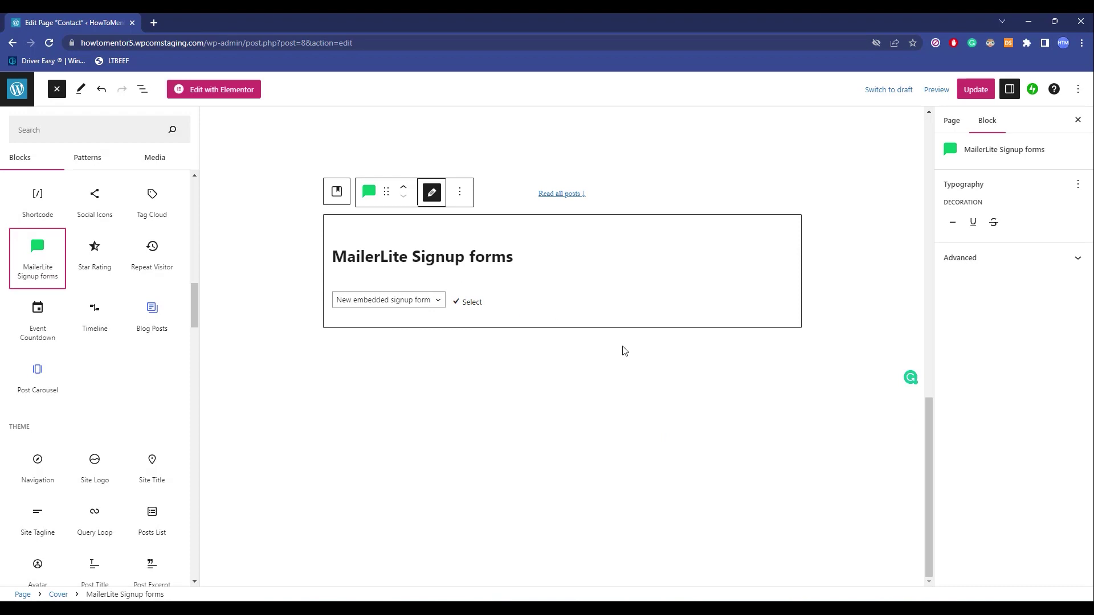
{"action": "scroll", "coordinate": [624, 350], "scroll_direction": "up", "scroll_amount": 6}
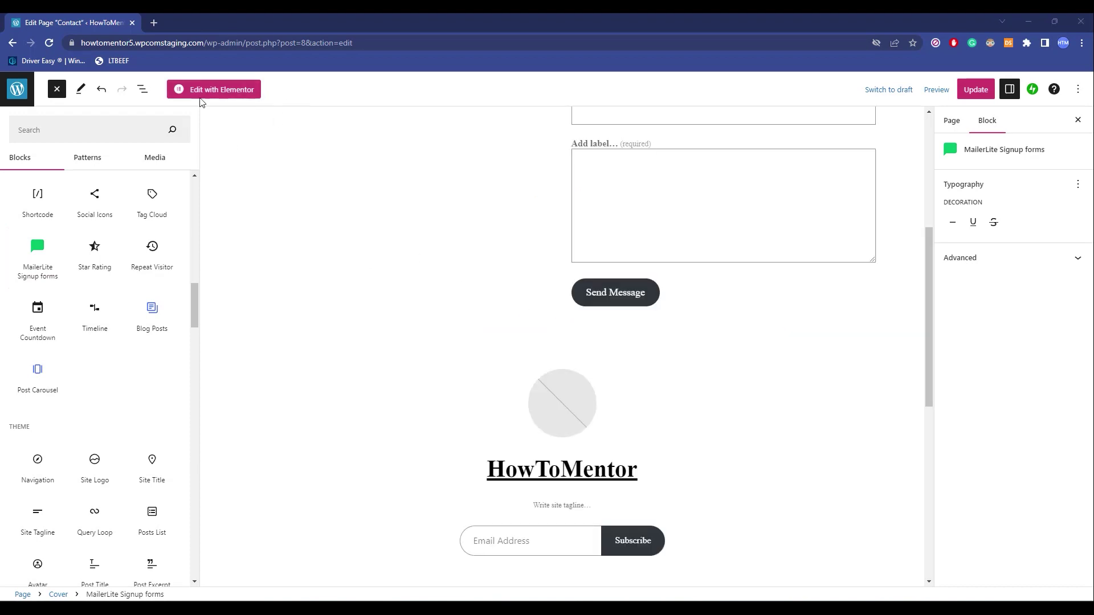
Switch the Contact page to Edit with Elementor, confirming Leave in the Leave site? prompt
{"action": "left_click", "coordinate": [254, 94]}
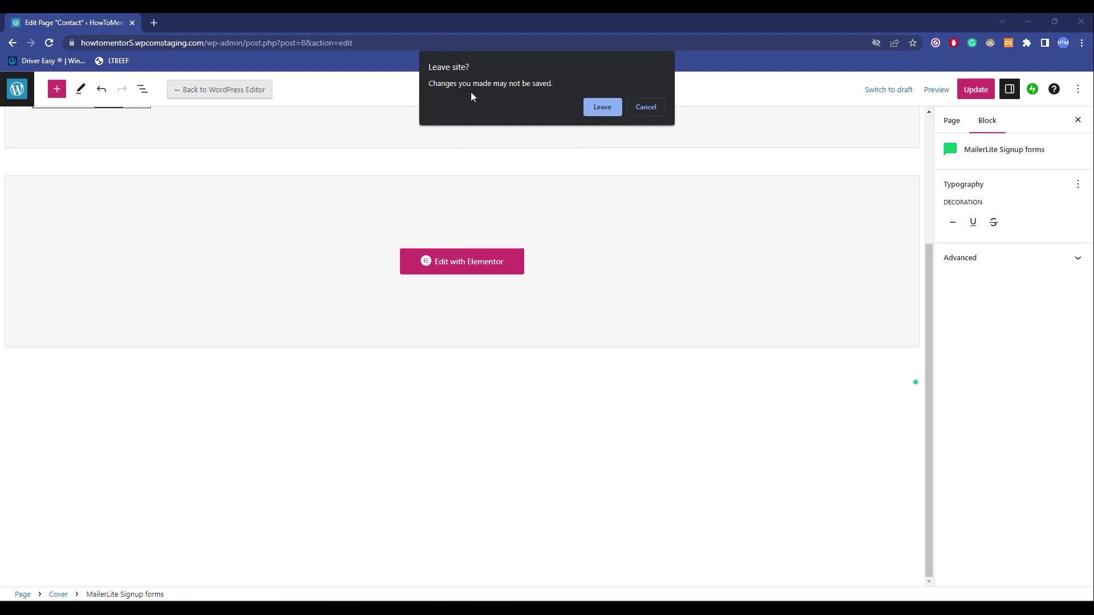
{"action": "left_click", "coordinate": [596, 107]}
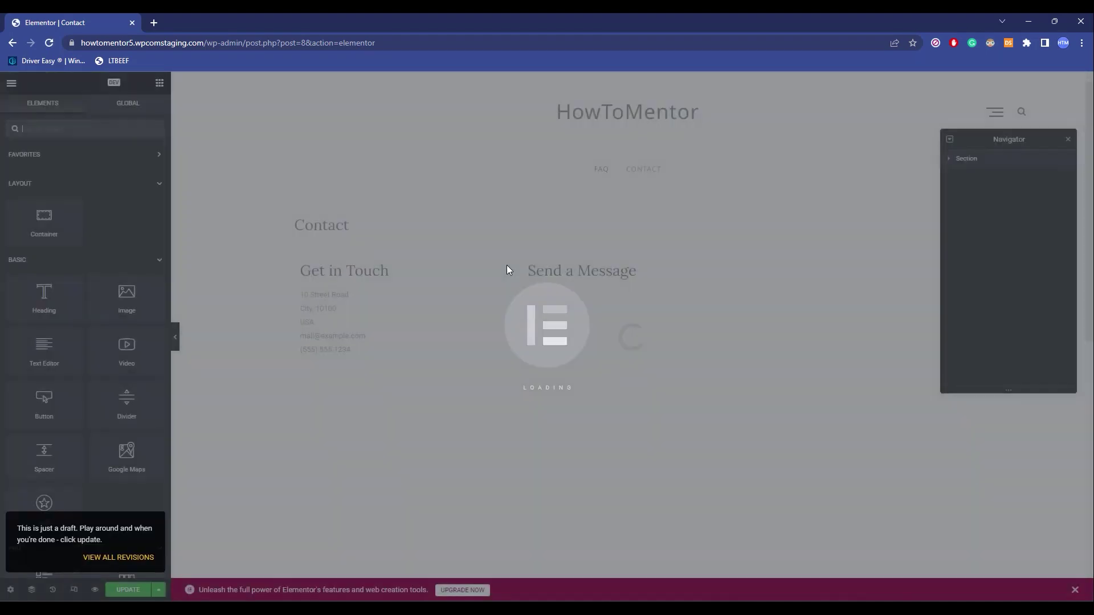
Drop an Image widget at the page bottom, undo twice with Ctrl+Z, then go back
{"action": "scroll", "coordinate": [62, 316], "scroll_direction": "down", "scroll_amount": 6}
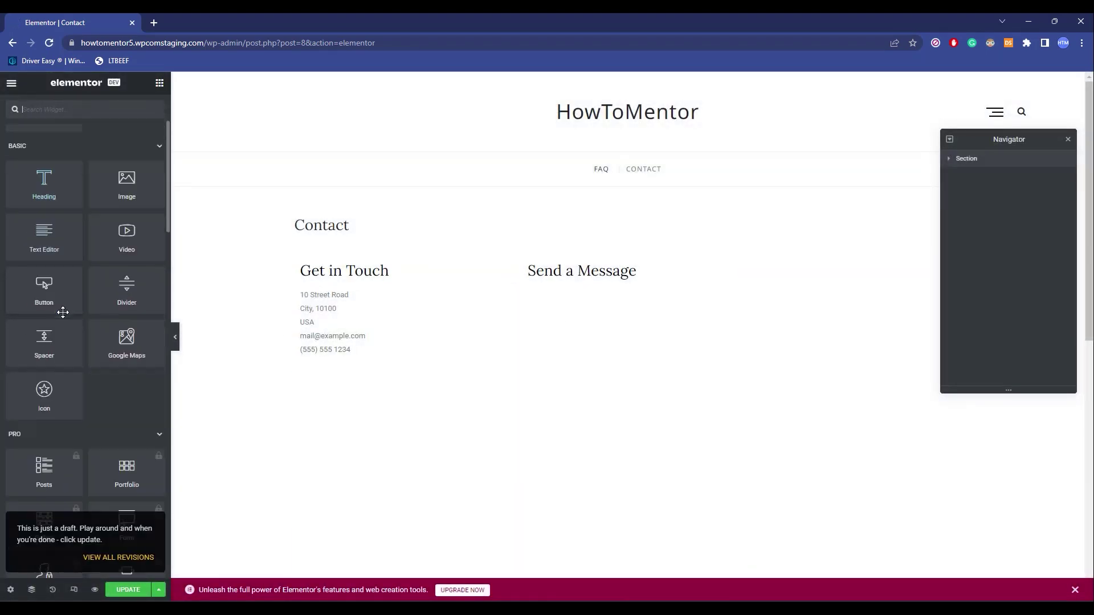
{"action": "scroll", "coordinate": [64, 318], "scroll_direction": "down", "scroll_amount": 10}
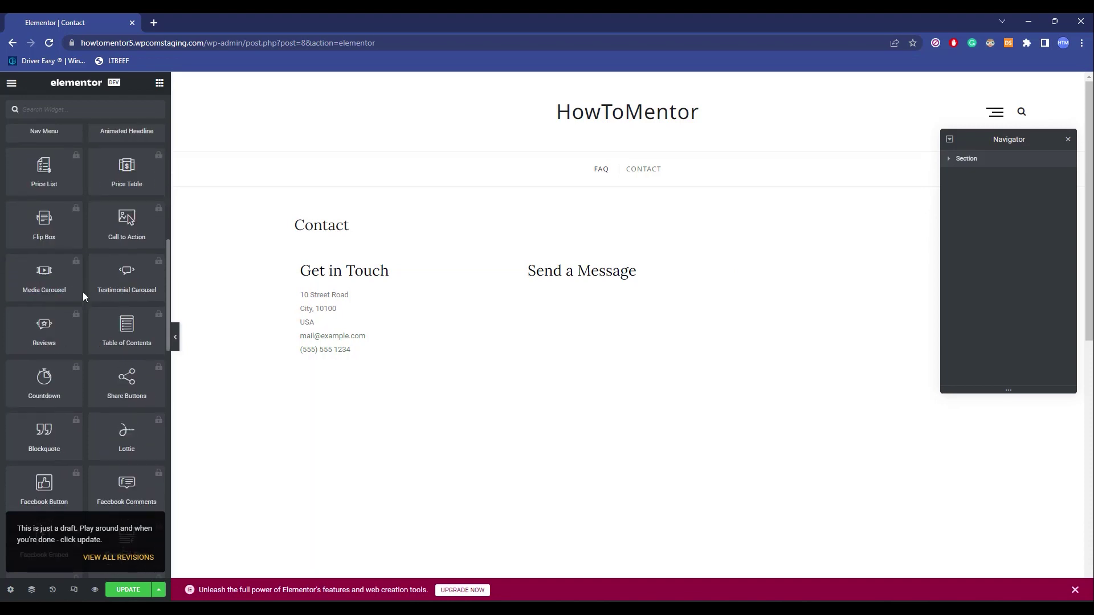
{"action": "scroll", "coordinate": [91, 342], "scroll_direction": "up", "scroll_amount": 15}
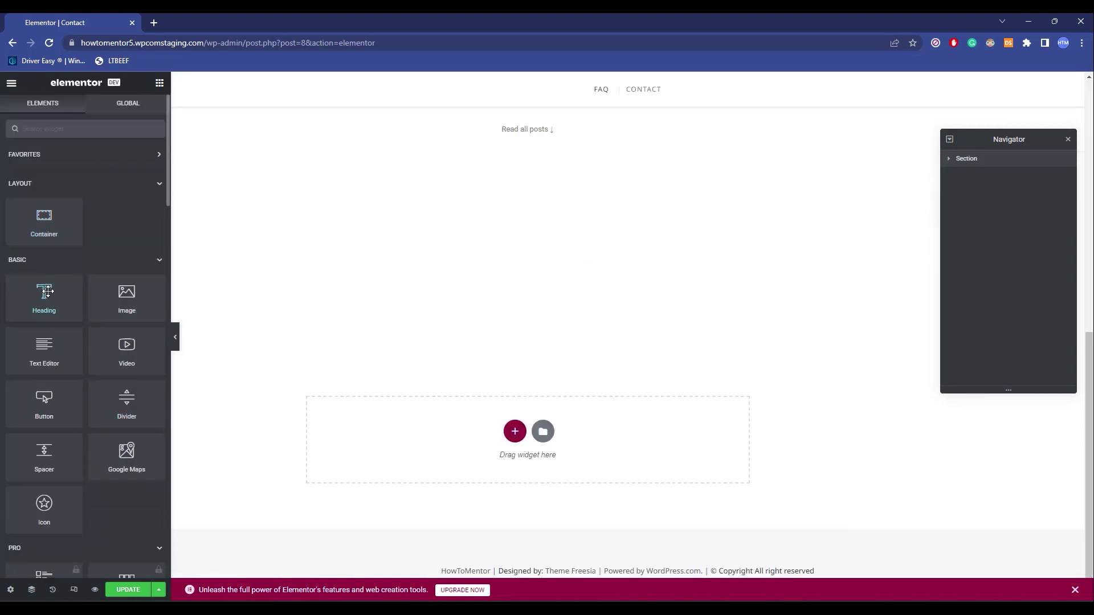
{"action": "left_click_drag", "start_coordinate": [120, 293], "coordinate": [471, 347]}
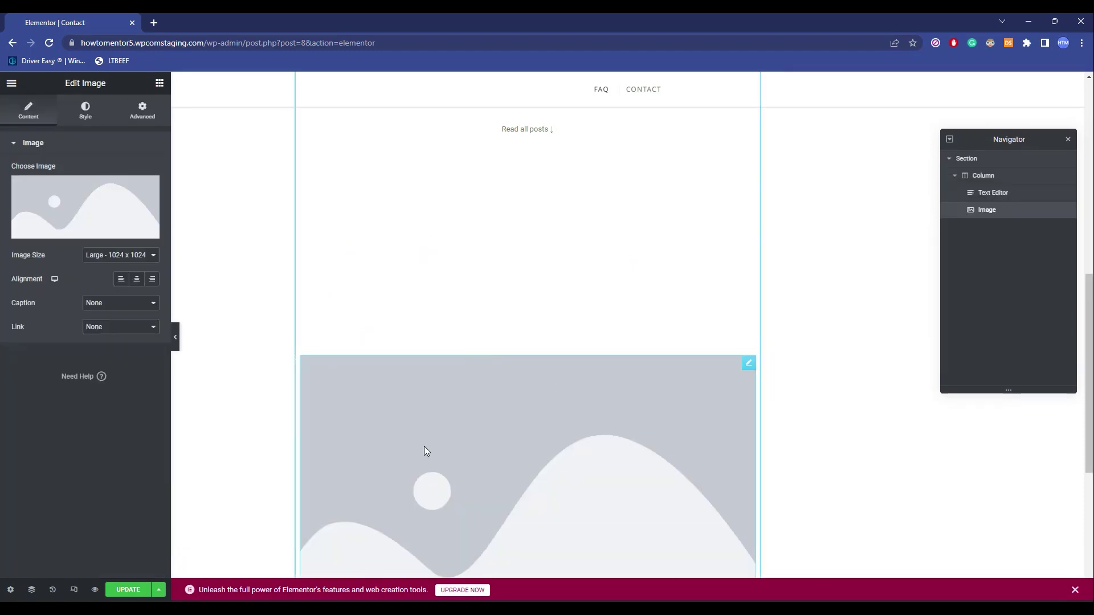
{"action": "key", "text": "ctrl+z"}
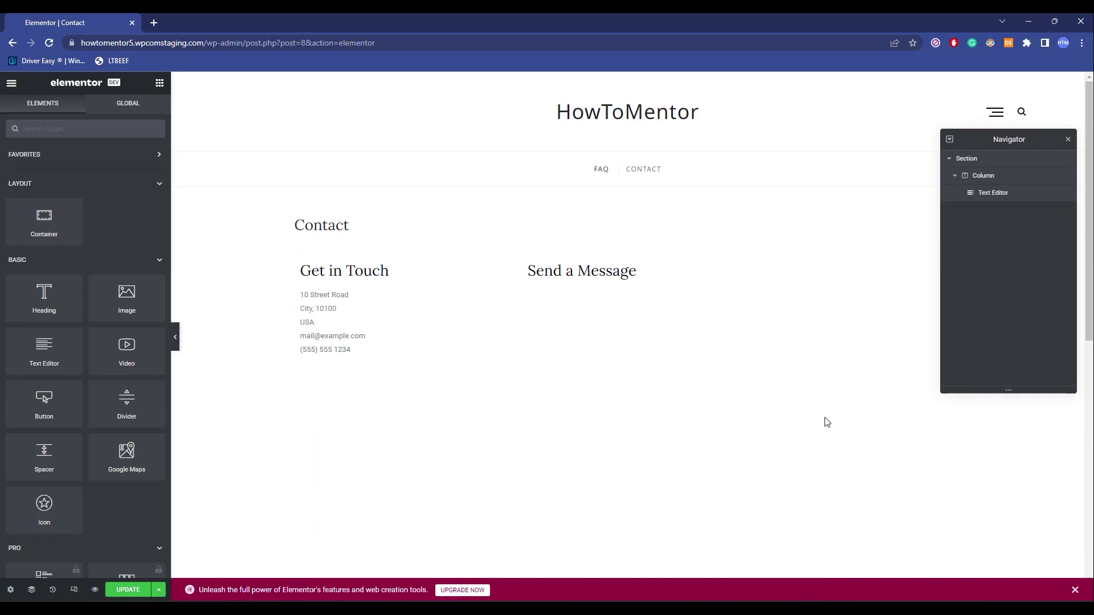
{"action": "key", "text": "ctrl+z"}
{"action": "key", "text": "ctrl+z"}
{"action": "key", "text": "ctrl+z"}
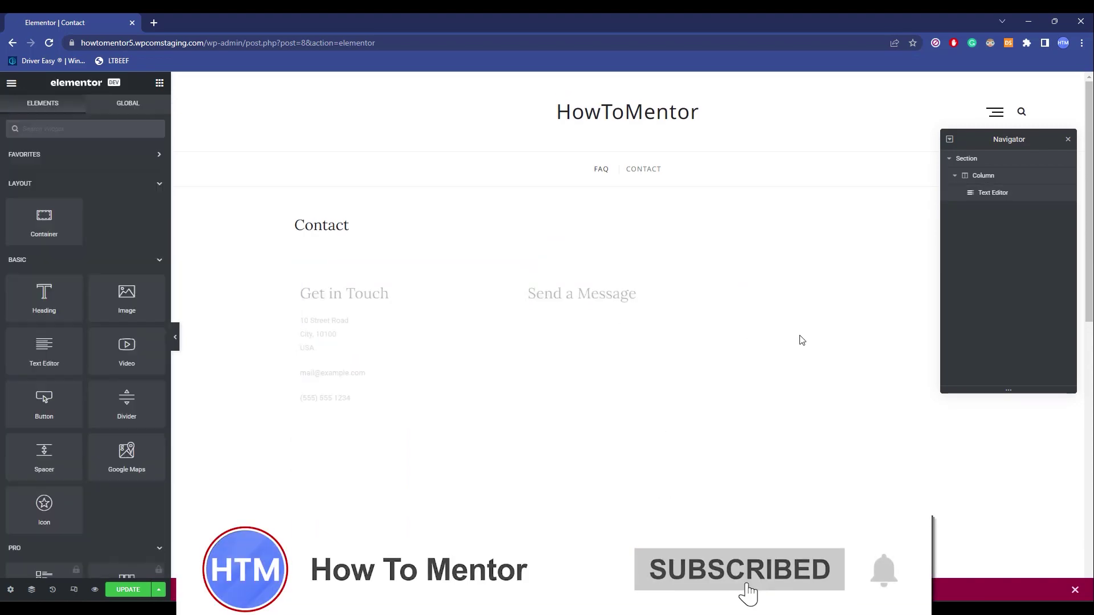
{"action": "left_click", "coordinate": [12, 42]}
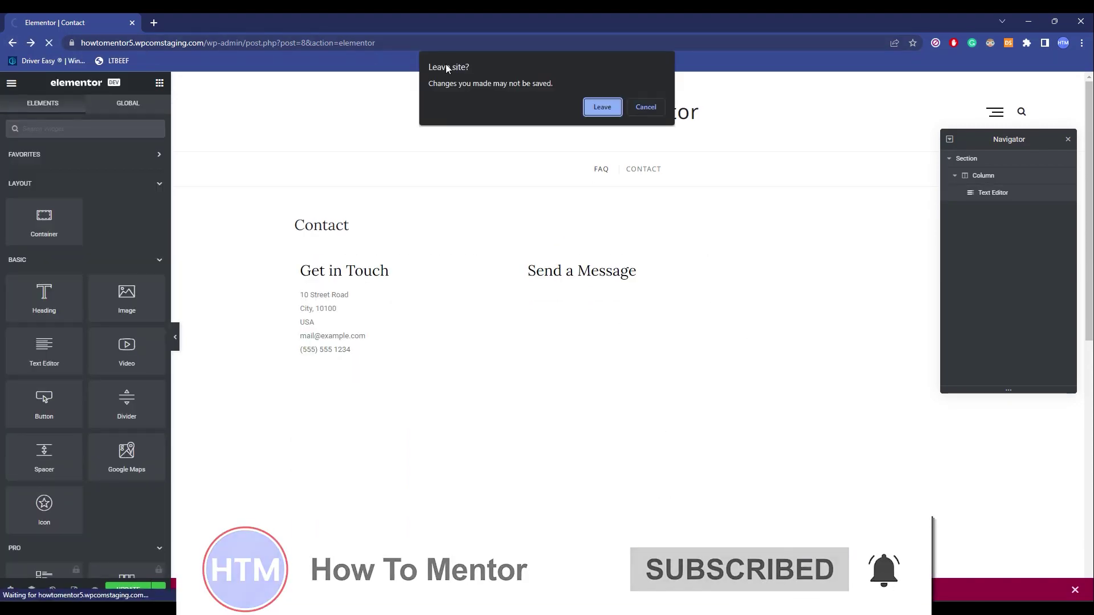